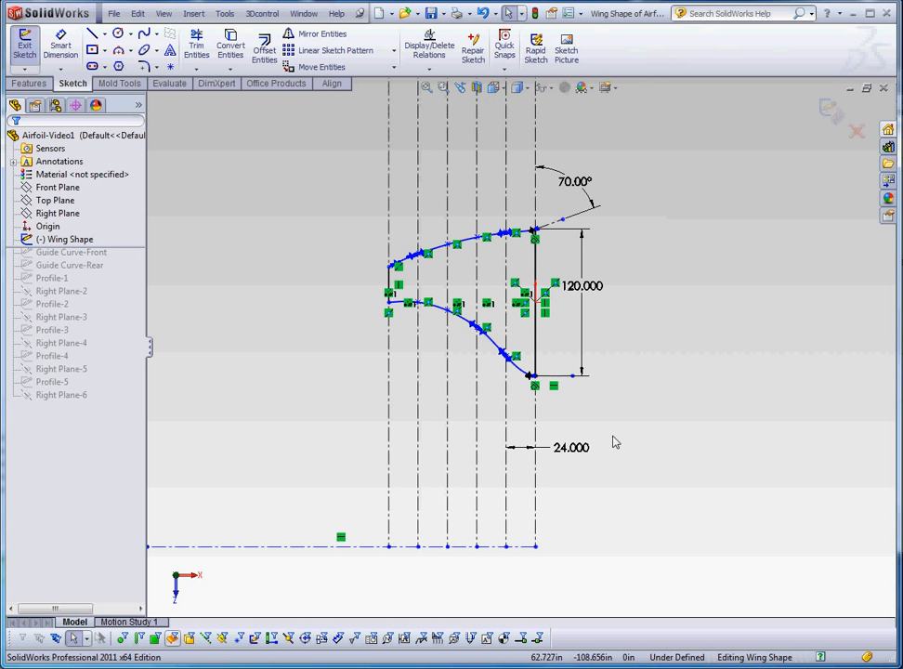
Step: Examine the Wing Shape sketch's overall layout and the front spline's points on the evenly spaced vertical construction lines
{"action": "scroll", "coordinate": [525, 366], "scroll_direction": "up", "scroll_amount": 3}
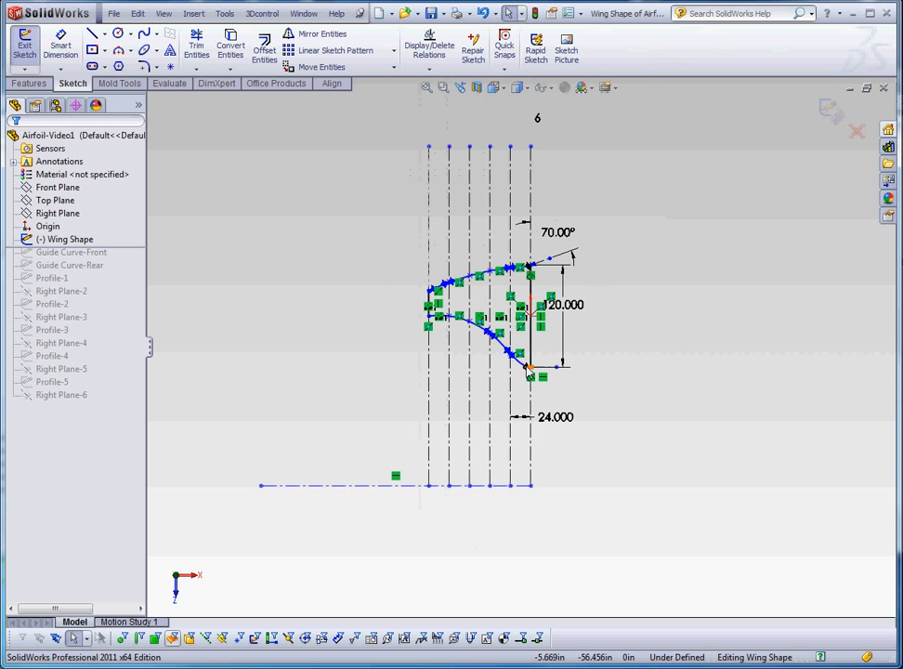
{"action": "scroll", "coordinate": [525, 366], "scroll_direction": "down", "scroll_amount": 4}
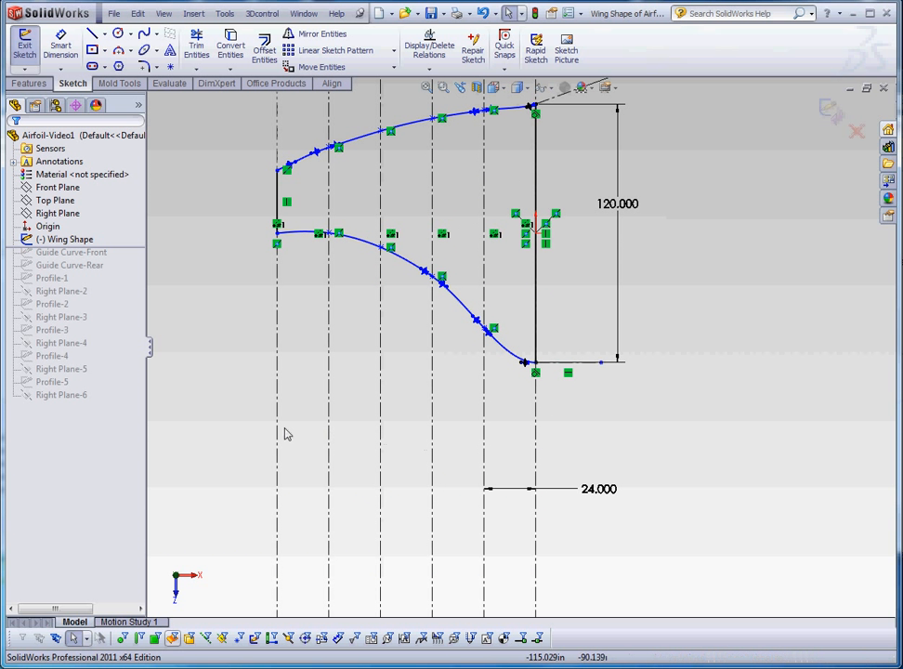
{"action": "scroll", "coordinate": [621, 526], "scroll_direction": "up", "scroll_amount": 3}
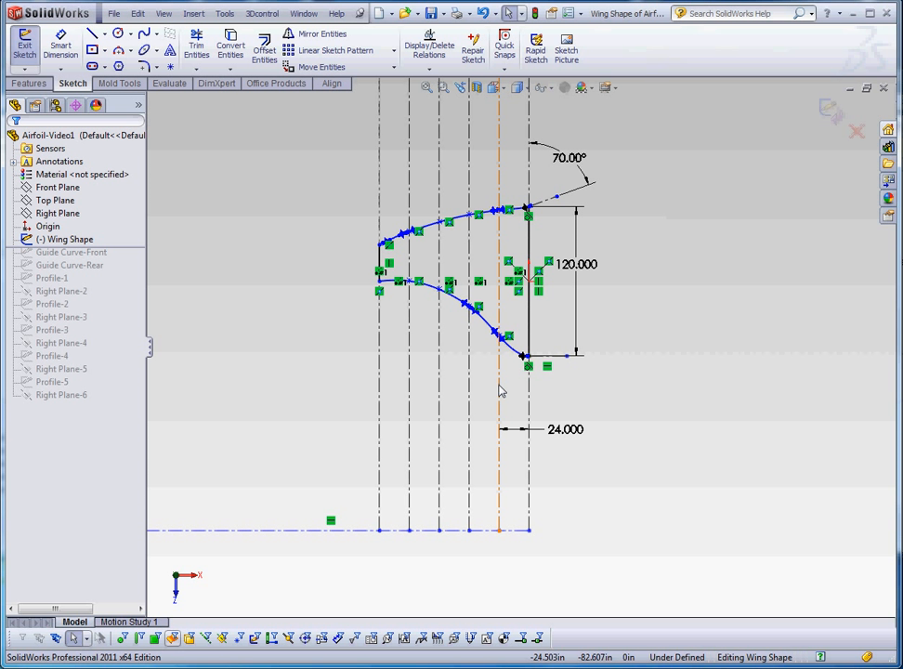
{"action": "scroll", "coordinate": [558, 400], "scroll_direction": "up", "scroll_amount": 2}
{"action": "scroll", "coordinate": [502, 325], "scroll_direction": "down", "scroll_amount": 4}
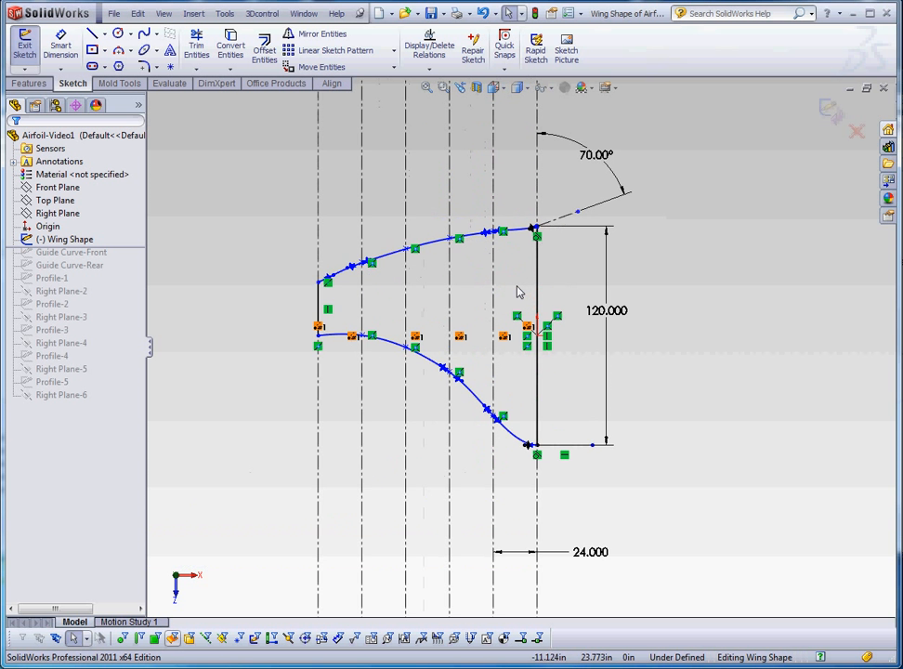
{"action": "scroll", "coordinate": [449, 370], "scroll_direction": "up", "scroll_amount": 3}
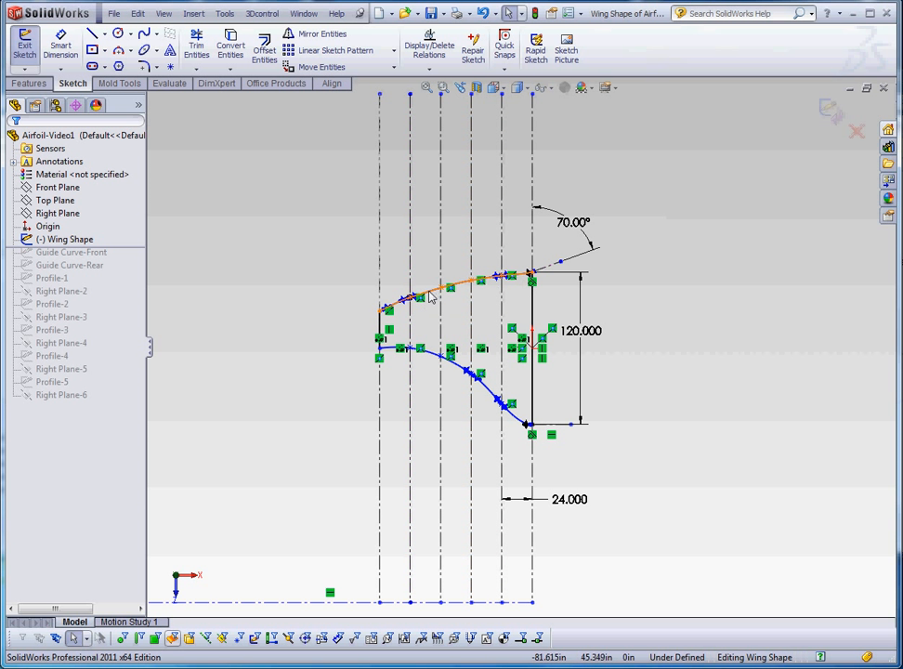
{"action": "scroll", "coordinate": [430, 297], "scroll_direction": "down", "scroll_amount": 2}
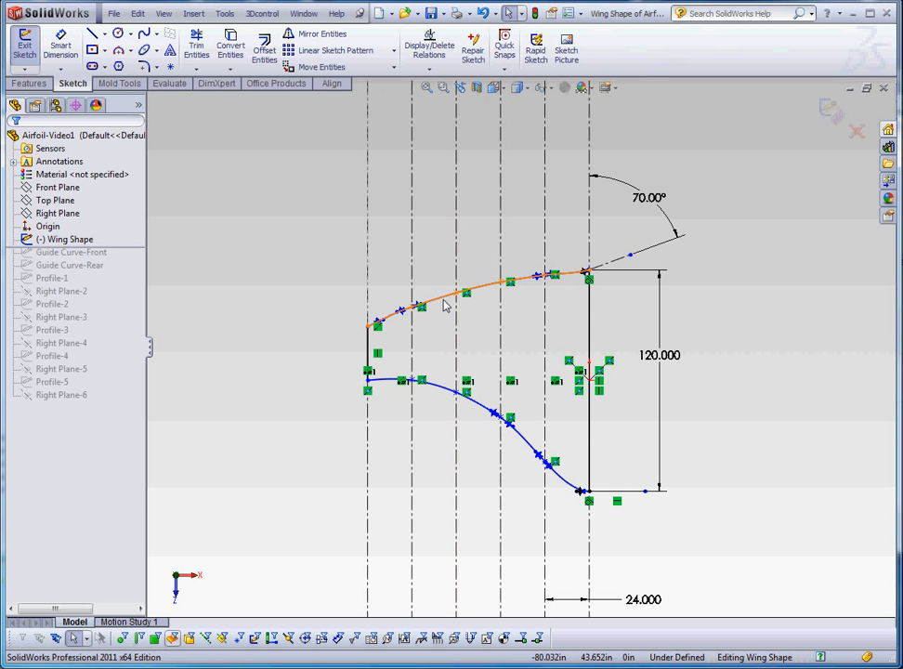
{"action": "scroll", "coordinate": [462, 296], "scroll_direction": "down", "scroll_amount": 3}
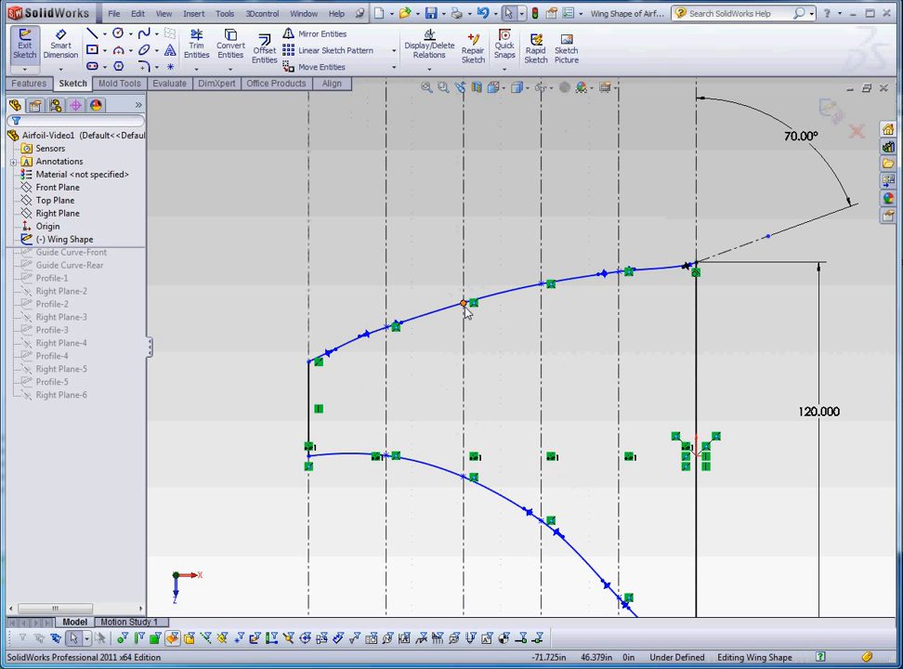
{"action": "left_click_drag", "start_coordinate": [473, 303], "coordinate": [474, 303]}
{"action": "left_click", "coordinate": [608, 361]}
{"action": "scroll", "coordinate": [609, 360], "scroll_direction": "up", "scroll_amount": 3}
{"action": "scroll", "coordinate": [617, 362], "scroll_direction": "down", "scroll_amount": 3}
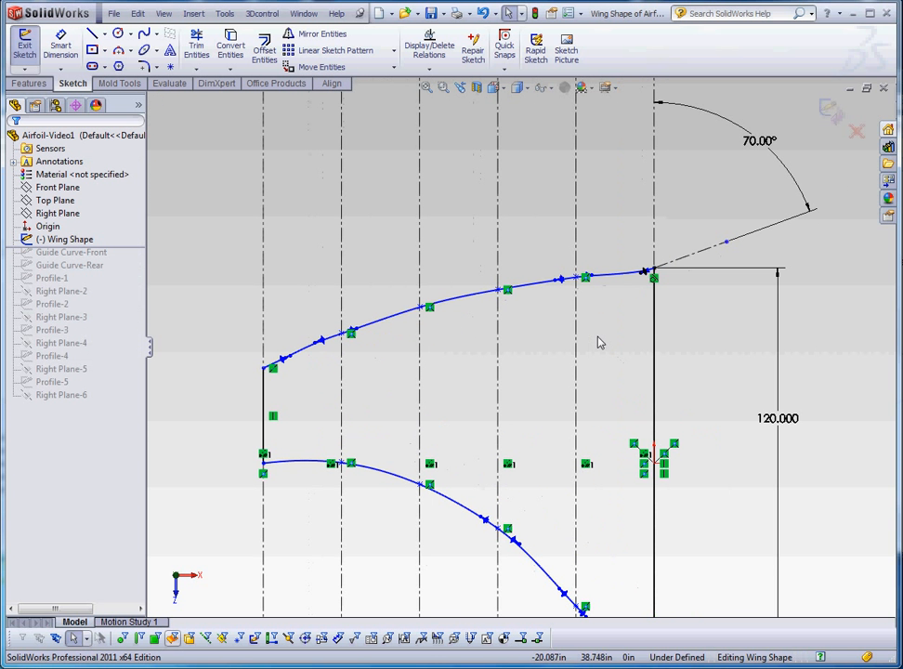
{"action": "scroll", "coordinate": [557, 363], "scroll_direction": "up", "scroll_amount": 4}
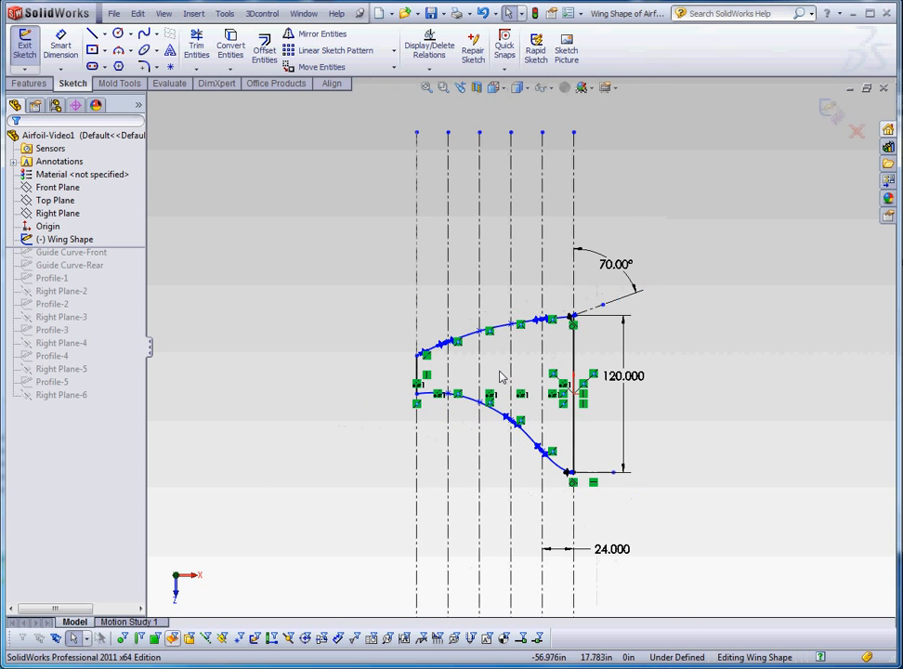
Step: Examine the rear spline of the Wing Shape sketch, including its point on the second construction line and its root end
{"action": "scroll", "coordinate": [499, 374], "scroll_direction": "down", "scroll_amount": 3}
{"action": "scroll", "coordinate": [423, 359], "scroll_direction": "down", "scroll_amount": 3}
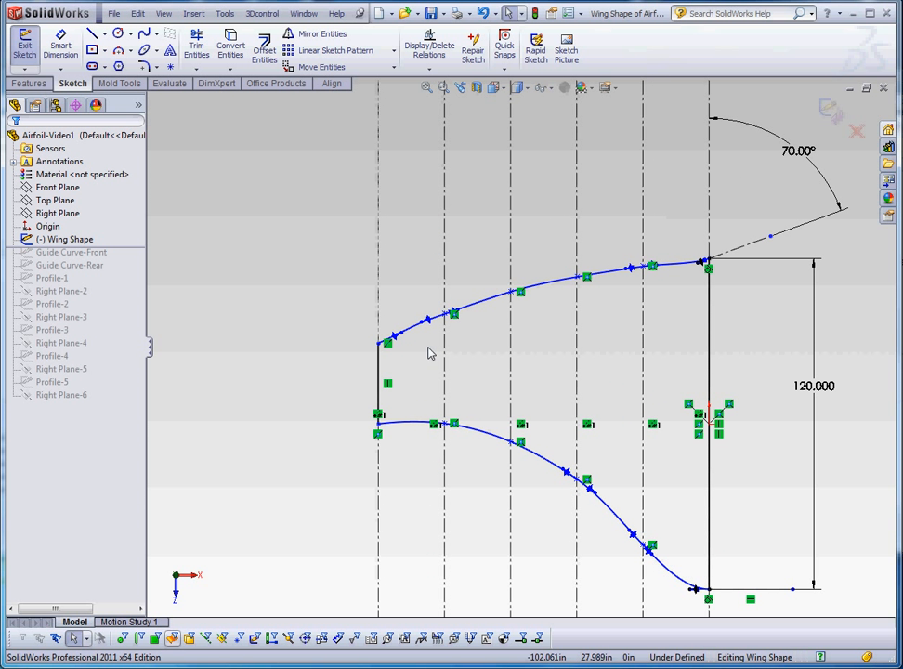
{"action": "scroll", "coordinate": [454, 422], "scroll_direction": "down", "scroll_amount": 4}
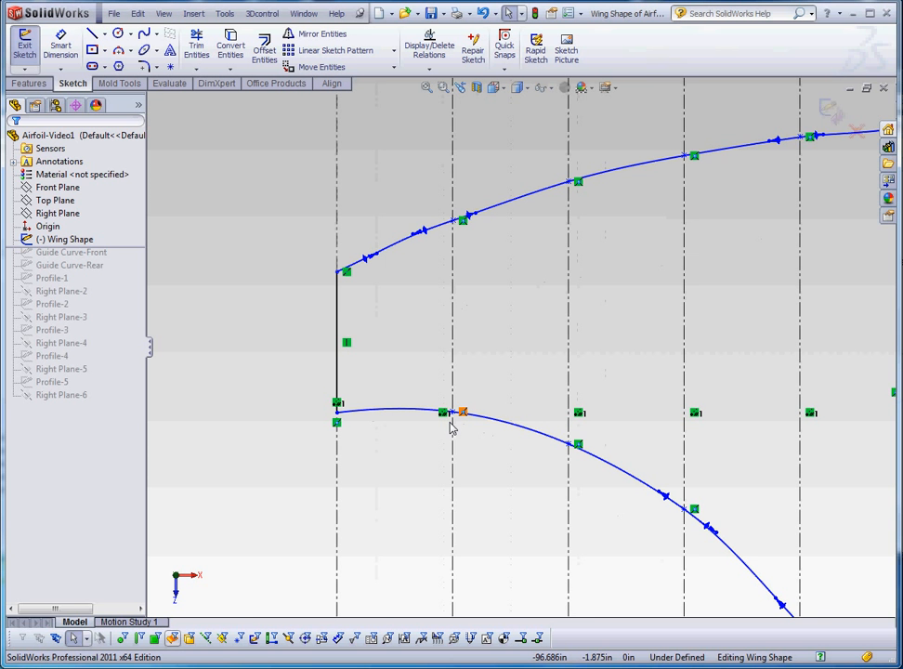
{"action": "left_click", "coordinate": [453, 412]}
{"action": "scroll", "coordinate": [464, 431], "scroll_direction": "down", "scroll_amount": 4}
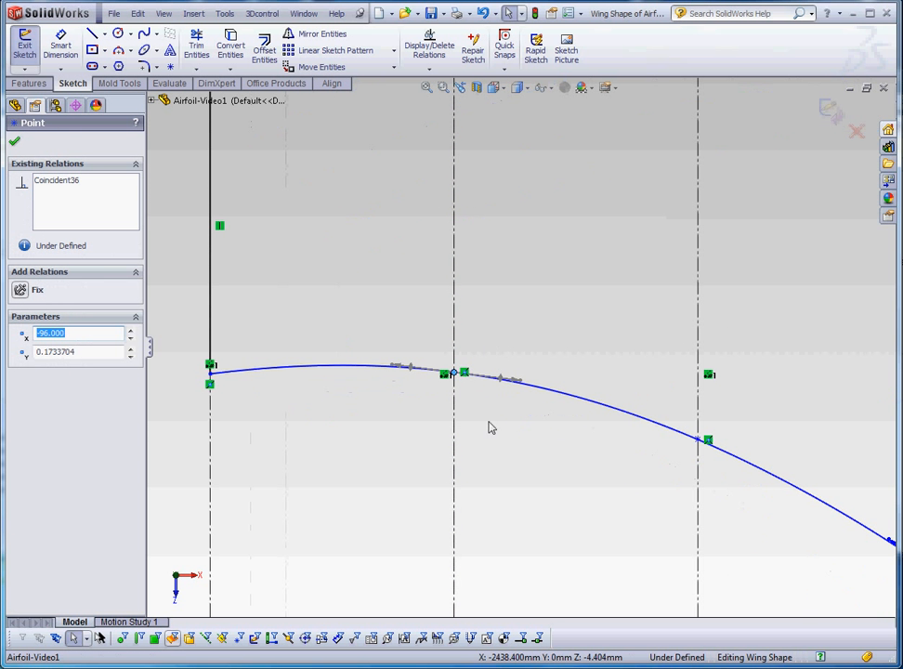
{"action": "scroll", "coordinate": [519, 422], "scroll_direction": "up", "scroll_amount": 6}
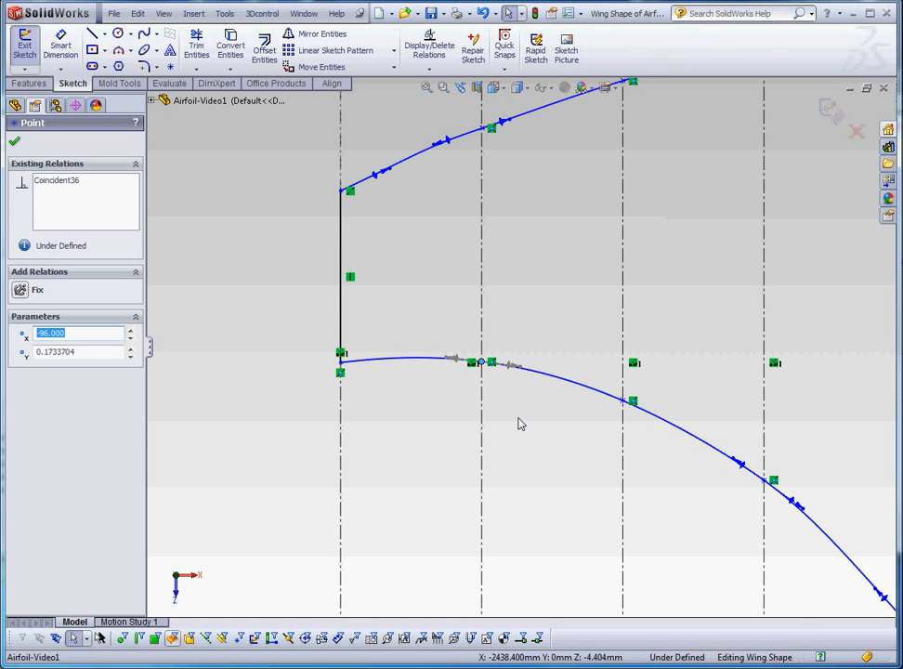
{"action": "left_click", "coordinate": [527, 420]}
{"action": "scroll", "coordinate": [592, 457], "scroll_direction": "up", "scroll_amount": 2}
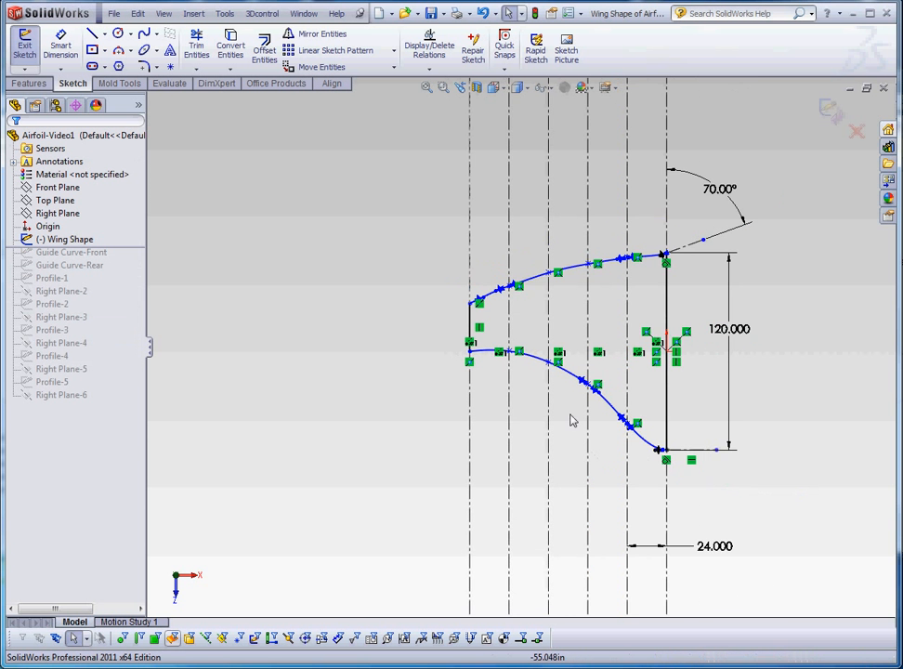
{"action": "scroll", "coordinate": [572, 405], "scroll_direction": "down", "scroll_amount": 2}
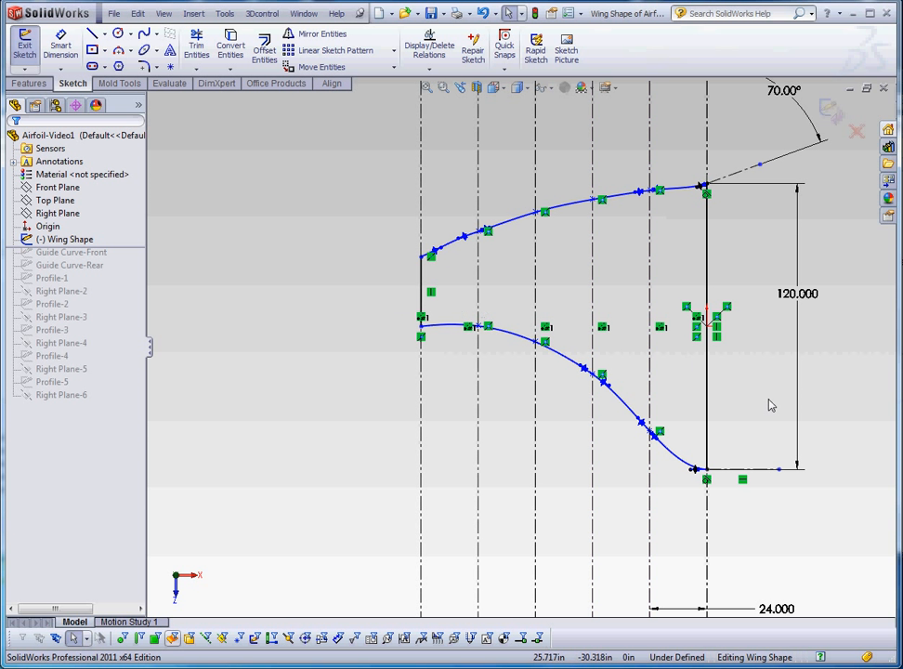
{"action": "scroll", "coordinate": [712, 298], "scroll_direction": "down", "scroll_amount": 5}
{"action": "scroll", "coordinate": [555, 339], "scroll_direction": "up", "scroll_amount": 5}
{"action": "scroll", "coordinate": [613, 348], "scroll_direction": "down", "scroll_amount": 2}
{"action": "scroll", "coordinate": [604, 344], "scroll_direction": "down", "scroll_amount": 2}
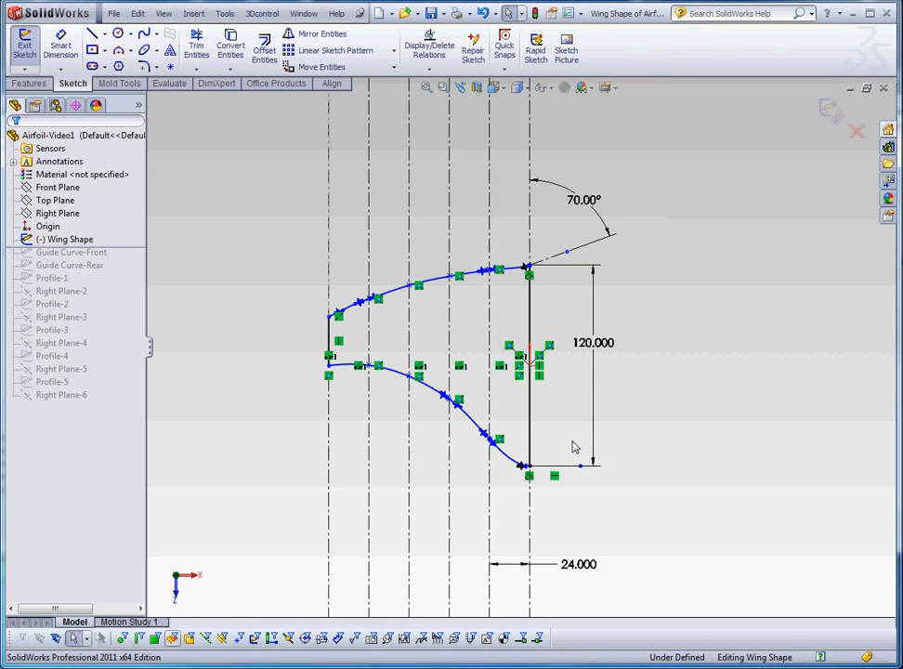
{"action": "scroll", "coordinate": [531, 469], "scroll_direction": "up", "scroll_amount": 3}
{"action": "scroll", "coordinate": [549, 483], "scroll_direction": "down", "scroll_amount": 1}
{"action": "scroll", "coordinate": [543, 469], "scroll_direction": "down", "scroll_amount": 2}
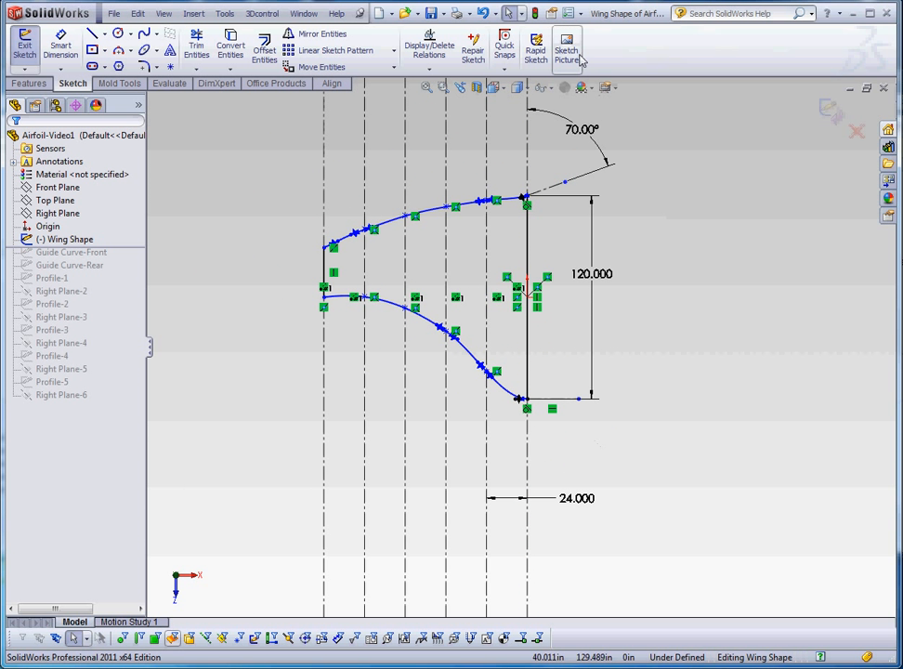
Step: Exit the Wing Shape sketch and roll the model forward to include Guide Curve-Front and Guide Curve-Rear
{"action": "left_click", "coordinate": [536, 13]}
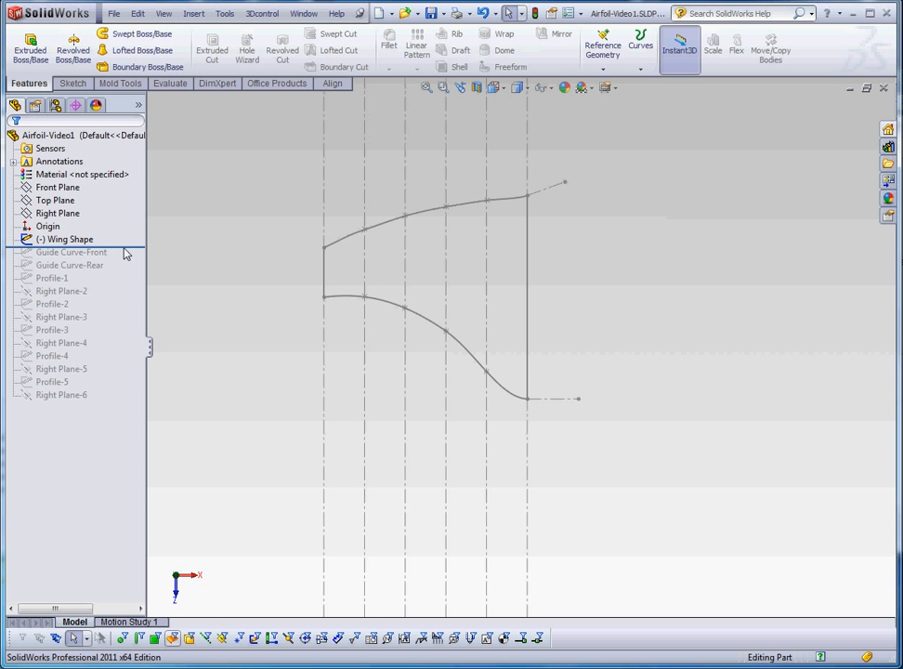
{"action": "left_click_drag", "start_coordinate": [126, 247], "coordinate": [111, 275]}
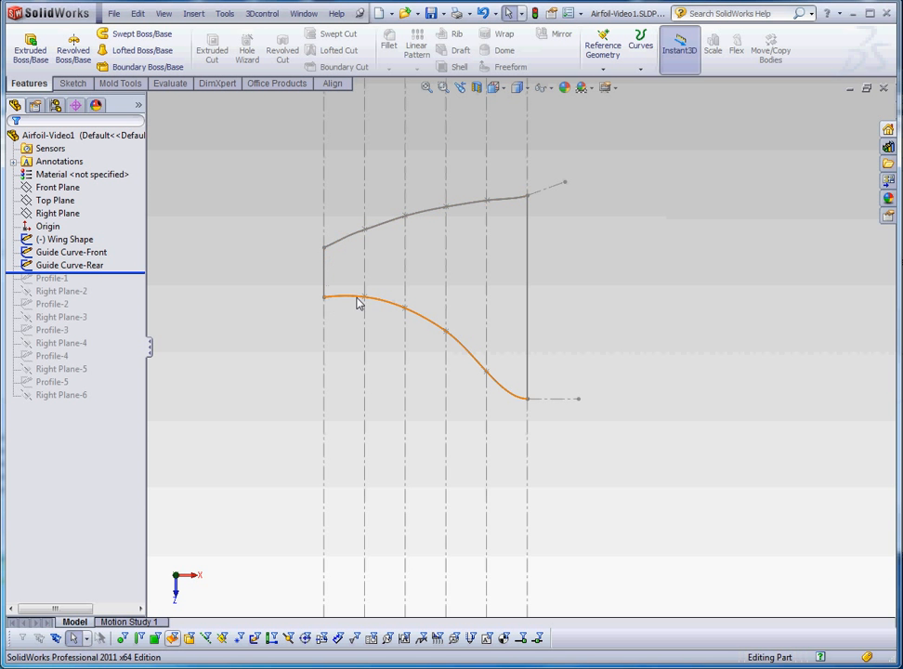
Step: Review Guide Curve-Front and Guide Curve-Rear separately with the Wing Shape sketch temporarily hidden
{"action": "left_click", "coordinate": [63, 240]}
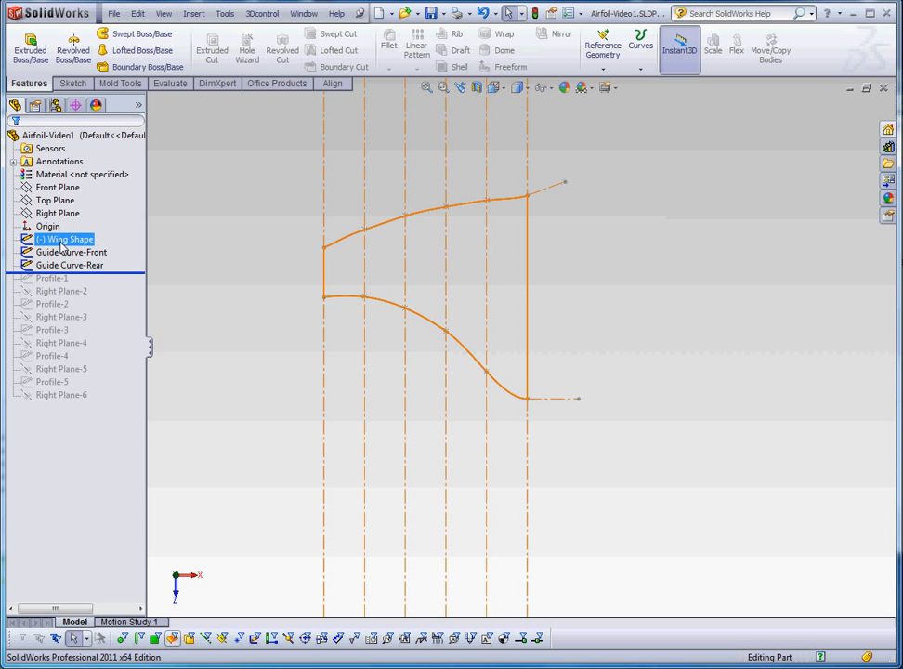
{"action": "right_click", "coordinate": [61, 243]}
{"action": "left_click", "coordinate": [88, 217]}
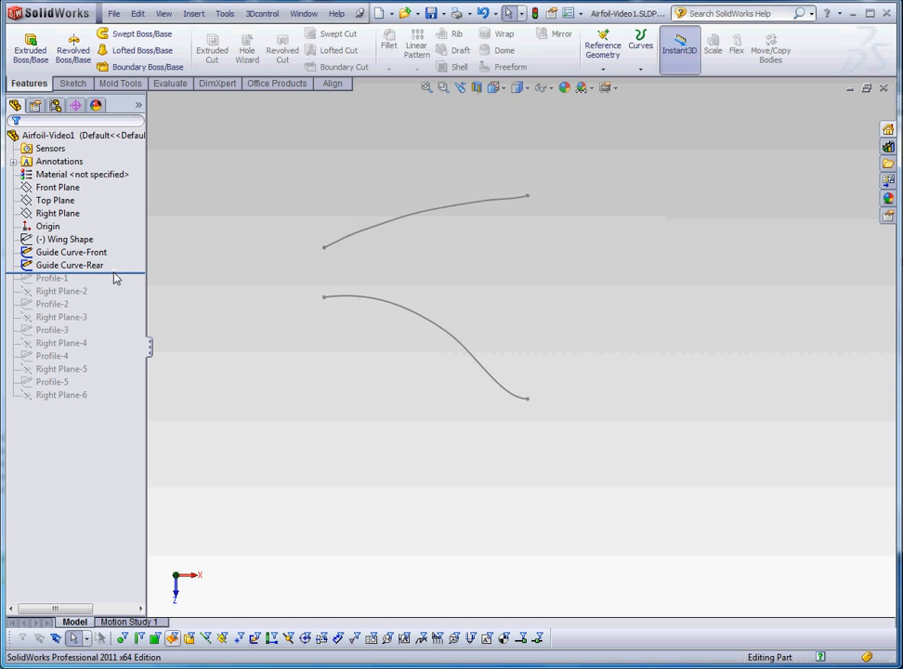
{"action": "left_click_drag", "start_coordinate": [118, 274], "coordinate": [121, 260]}
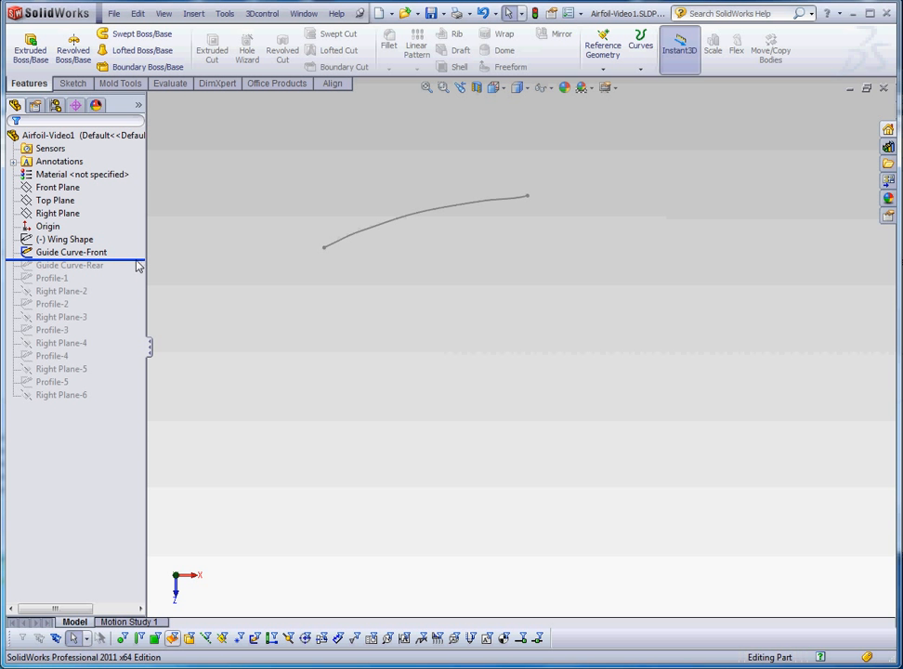
{"action": "left_click_drag", "start_coordinate": [137, 268], "coordinate": [141, 274]}
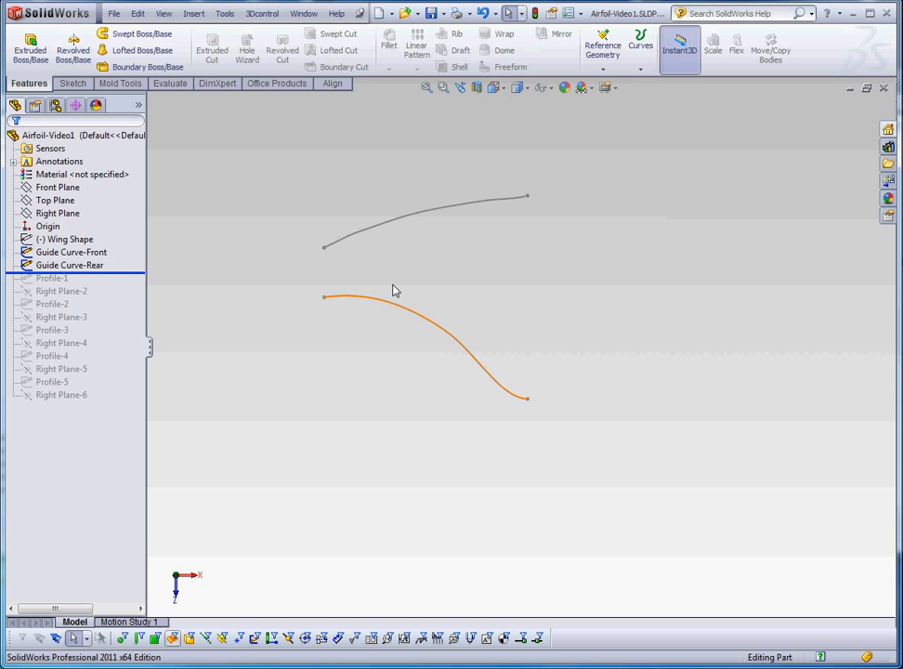
{"action": "right_click", "coordinate": [70, 240]}
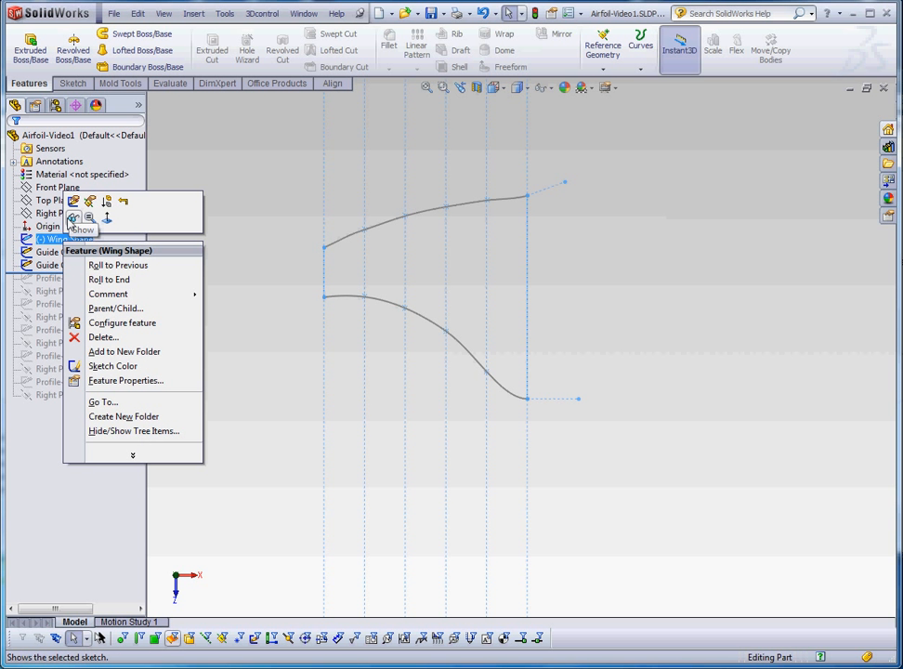
{"action": "left_click", "coordinate": [72, 218]}
Step: Roll the model forward to include Profile-1 and open its sketch to examine the airfoil section, leaving it unedited
{"action": "left_click_drag", "start_coordinate": [131, 279], "coordinate": [127, 298]}
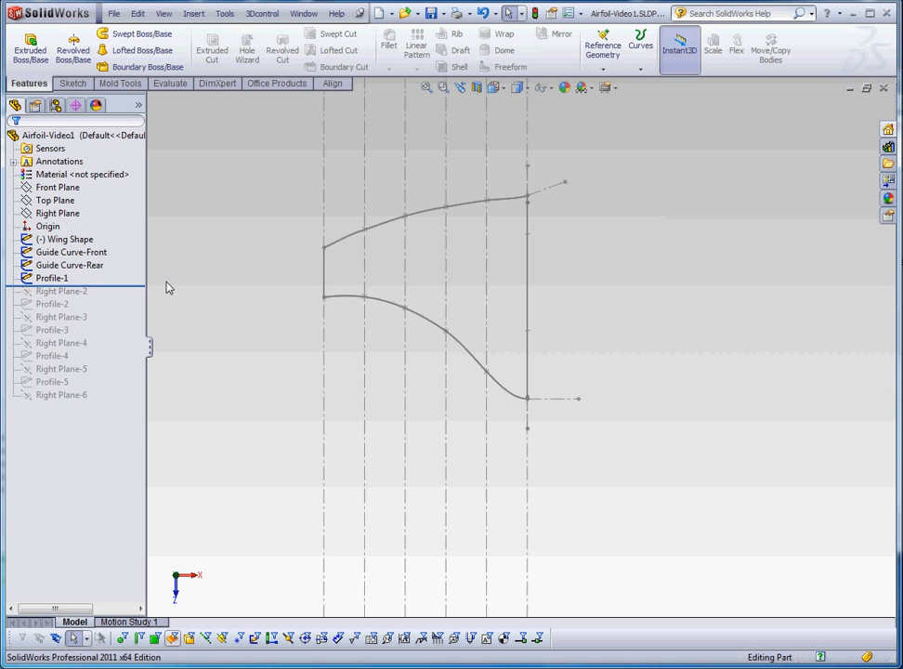
{"action": "right_click", "coordinate": [52, 278]}
{"action": "left_click", "coordinate": [50, 238]}
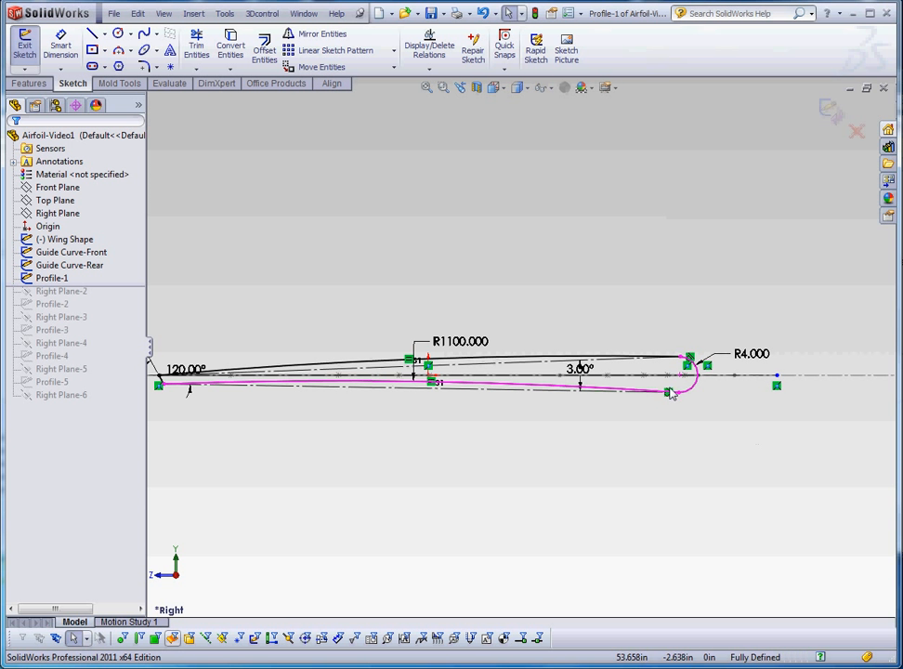
{"action": "scroll", "coordinate": [660, 405], "scroll_direction": "up", "scroll_amount": 1}
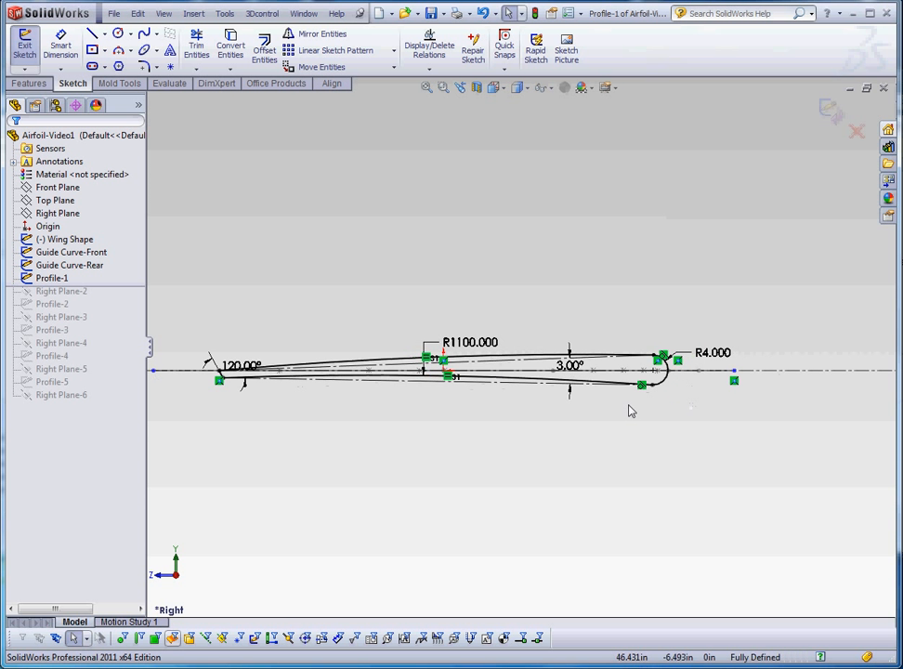
{"action": "scroll", "coordinate": [389, 340], "scroll_direction": "down", "scroll_amount": 1}
{"action": "scroll", "coordinate": [400, 325], "scroll_direction": "up", "scroll_amount": 1}
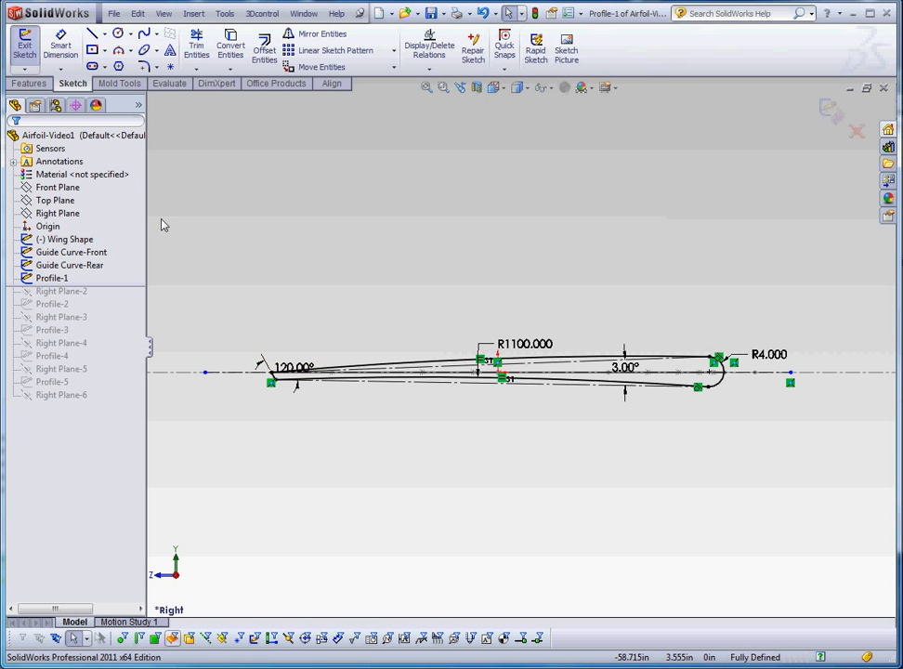
{"action": "left_click", "coordinate": [535, 13]}
Step: Roll the model forward past Profile-2 and on through Right Plane-6, and inspect all five profiles along the wing in 3D
{"action": "middle_click_drag", "start_coordinate": [469, 196], "coordinate": [547, 421]}
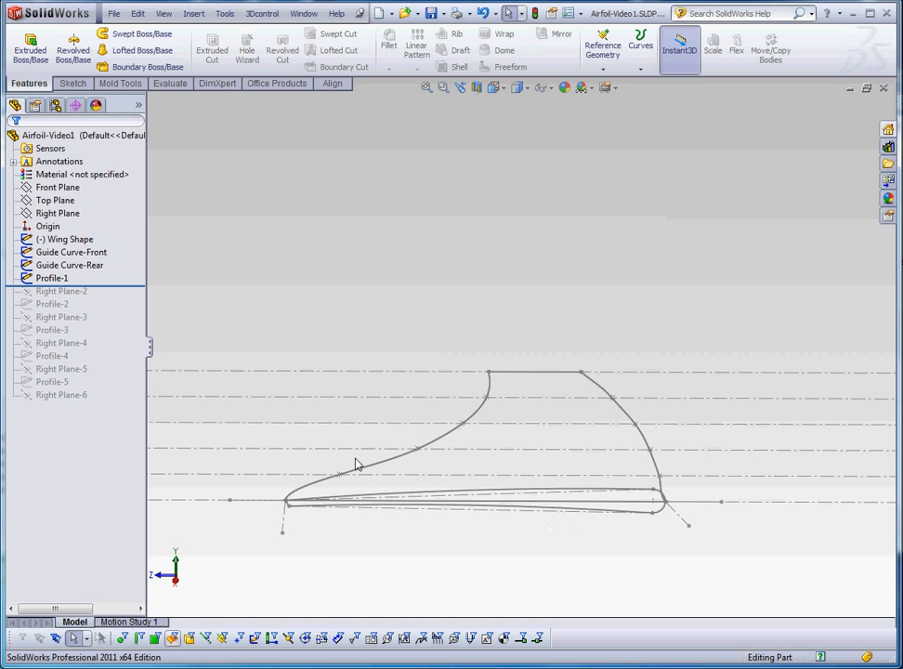
{"action": "left_click_drag", "start_coordinate": [112, 288], "coordinate": [113, 320]}
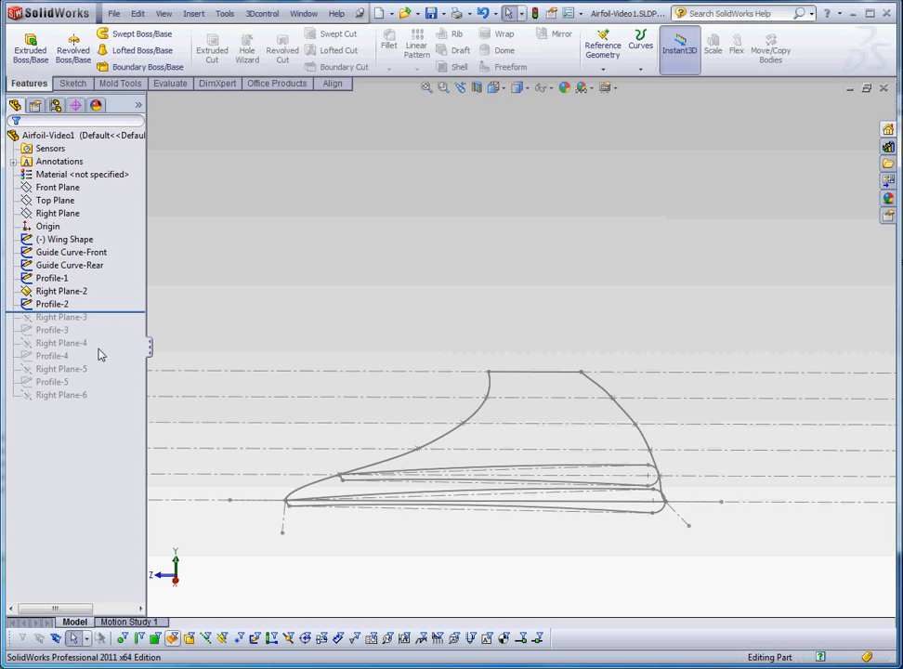
{"action": "left_click_drag", "start_coordinate": [119, 319], "coordinate": [117, 404]}
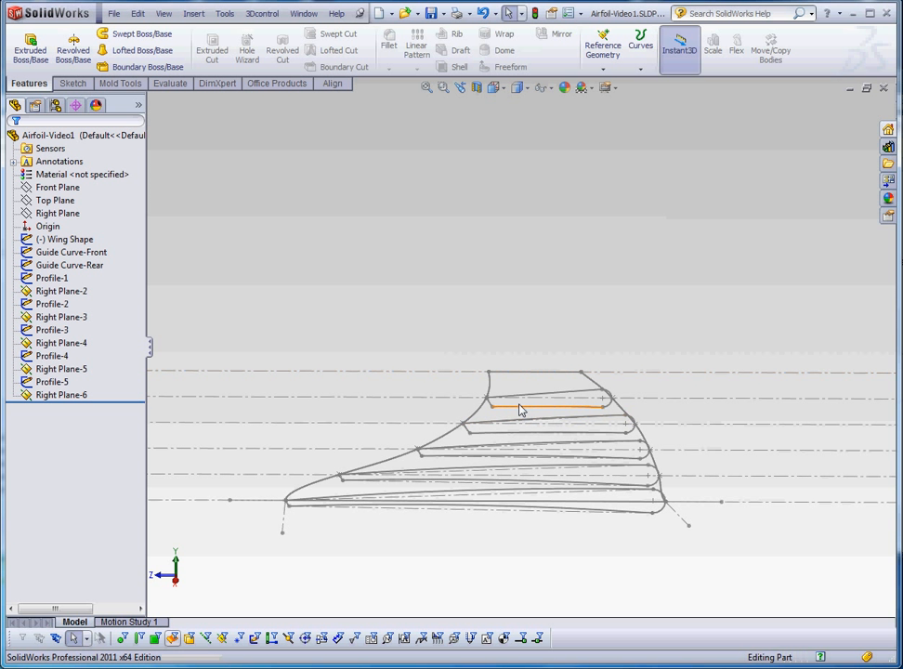
{"action": "scroll", "coordinate": [525, 382], "scroll_direction": "down", "scroll_amount": 2}
{"action": "scroll", "coordinate": [600, 436], "scroll_direction": "up", "scroll_amount": 2}
{"action": "mouse_move", "coordinate": [591, 526]}
{"action": "middle_mouse_down"}
{"action": "mouse_move", "coordinate": [580, 540]}
{"action": "mouse_move", "coordinate": [600, 547]}
{"action": "mouse_move", "coordinate": [576, 494]}
{"action": "mouse_move", "coordinate": [581, 534]}
{"action": "mouse_move", "coordinate": [574, 526]}
{"action": "middle_mouse_up"}
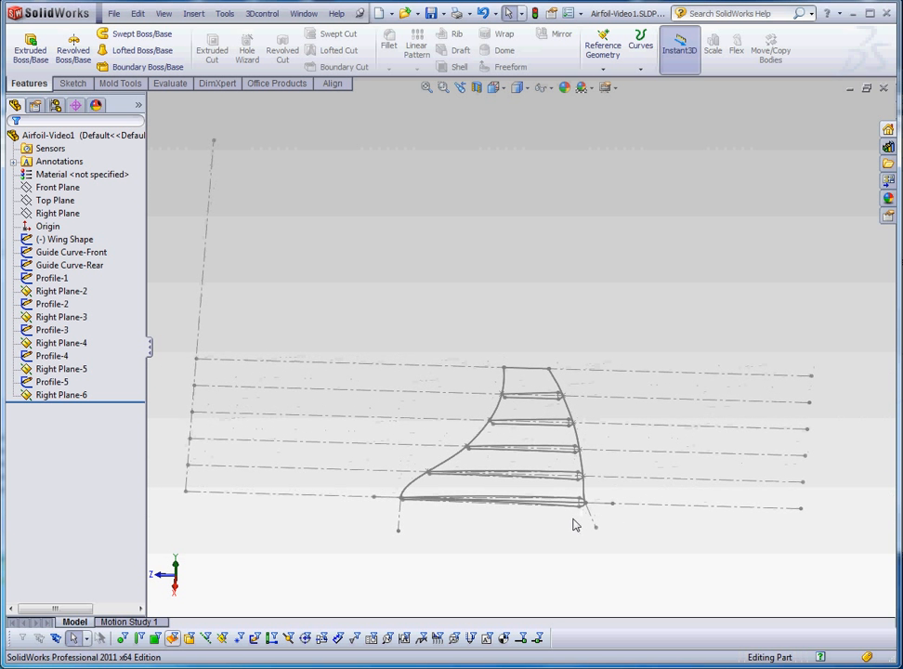
{"action": "scroll", "coordinate": [527, 509], "scroll_direction": "down", "scroll_amount": 2}
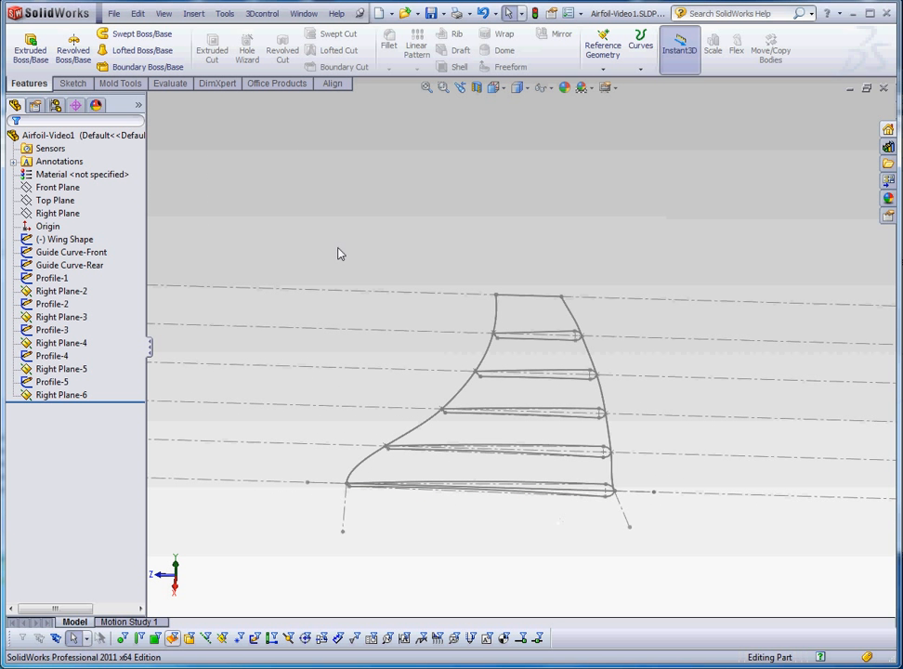
Step: Start a lofted boss and select Profile-1 and Profile-2 as its first two profiles
{"action": "left_click", "coordinate": [149, 51]}
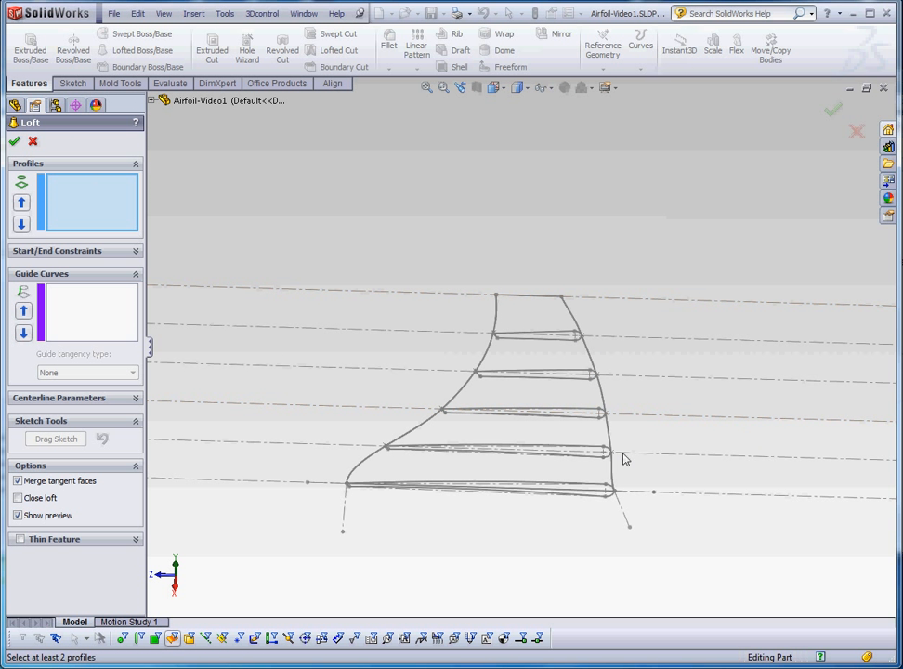
{"action": "scroll", "coordinate": [637, 465], "scroll_direction": "down", "scroll_amount": 2}
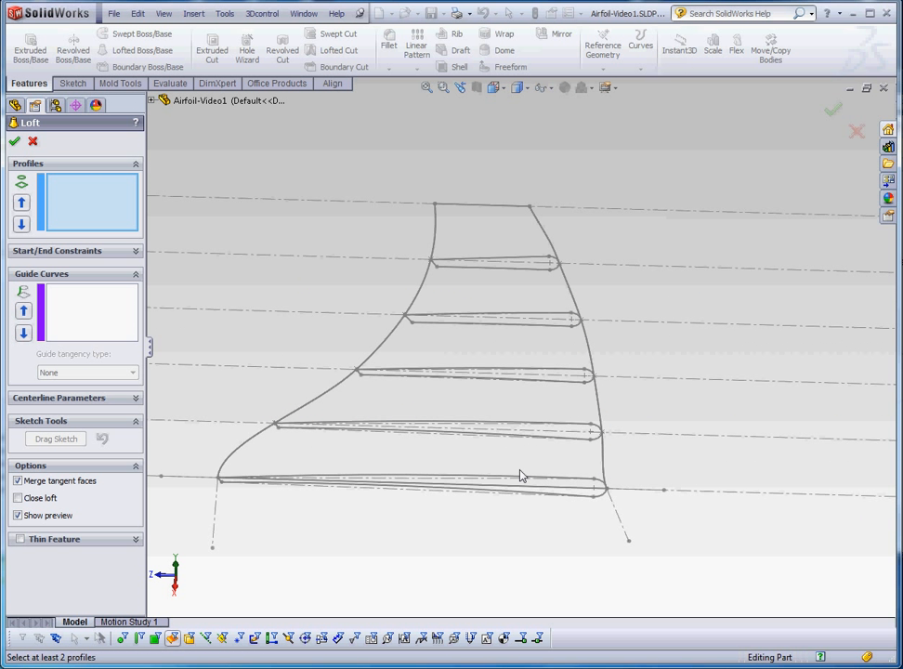
{"action": "left_click", "coordinate": [450, 481]}
{"action": "left_click", "coordinate": [460, 426]}
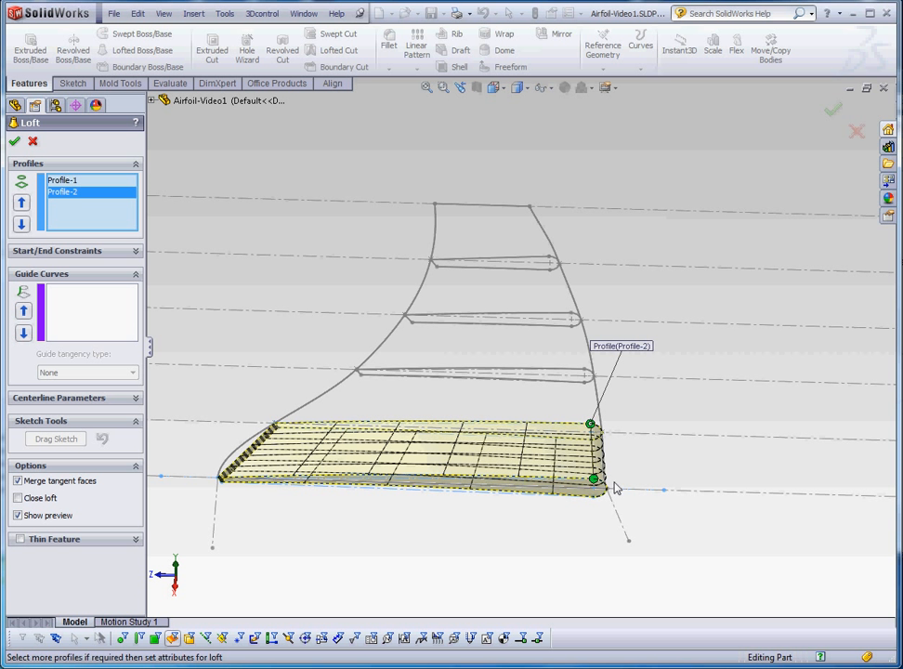
Step: Add Profile-3 to the loft, picking its upper front point in line with the connector points of the first two profiles
{"action": "scroll", "coordinate": [627, 489], "scroll_direction": "down", "scroll_amount": 2}
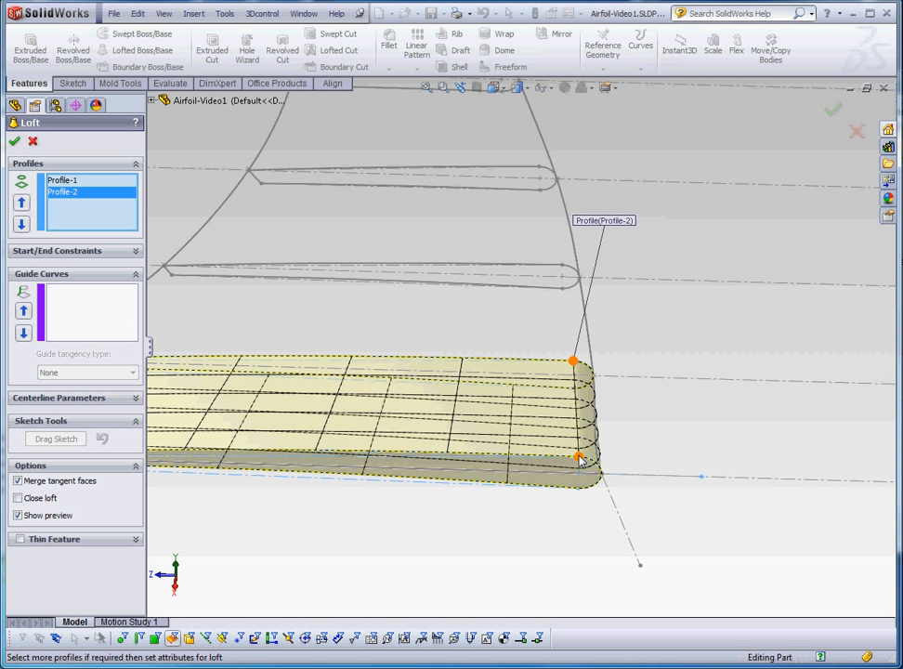
{"action": "scroll", "coordinate": [467, 312], "scroll_direction": "up", "scroll_amount": 3}
{"action": "scroll", "coordinate": [621, 347], "scroll_direction": "down", "scroll_amount": 2}
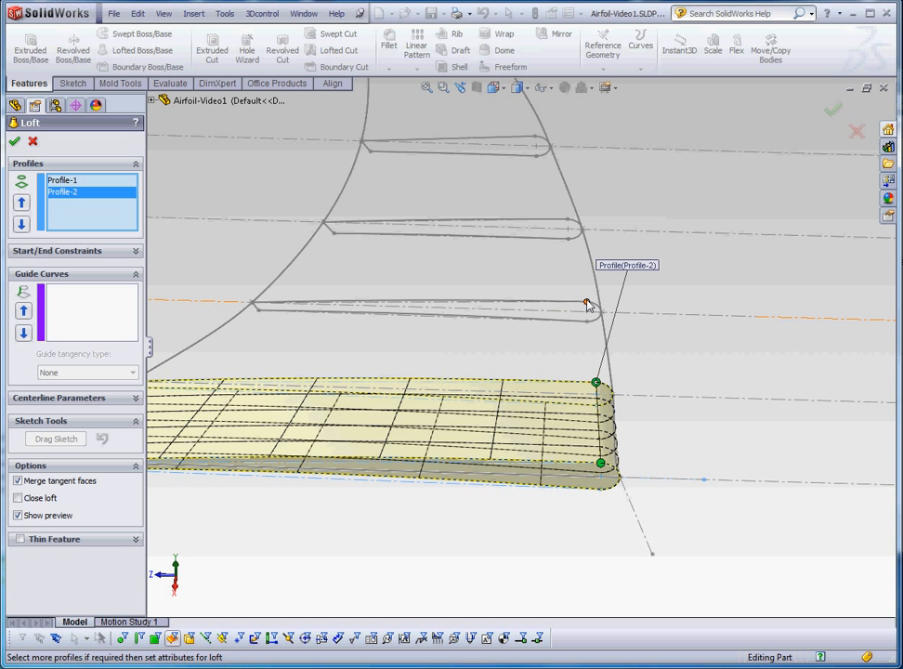
{"action": "scroll", "coordinate": [587, 306], "scroll_direction": "down", "scroll_amount": 1}
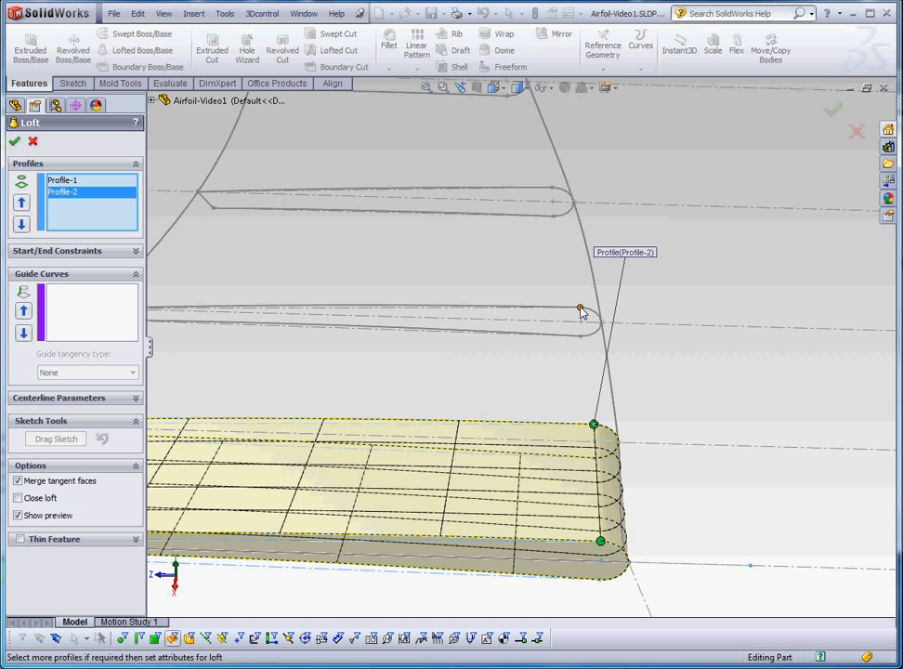
{"action": "left_click", "coordinate": [580, 308]}
{"action": "scroll", "coordinate": [522, 241], "scroll_direction": "up", "scroll_amount": 2}
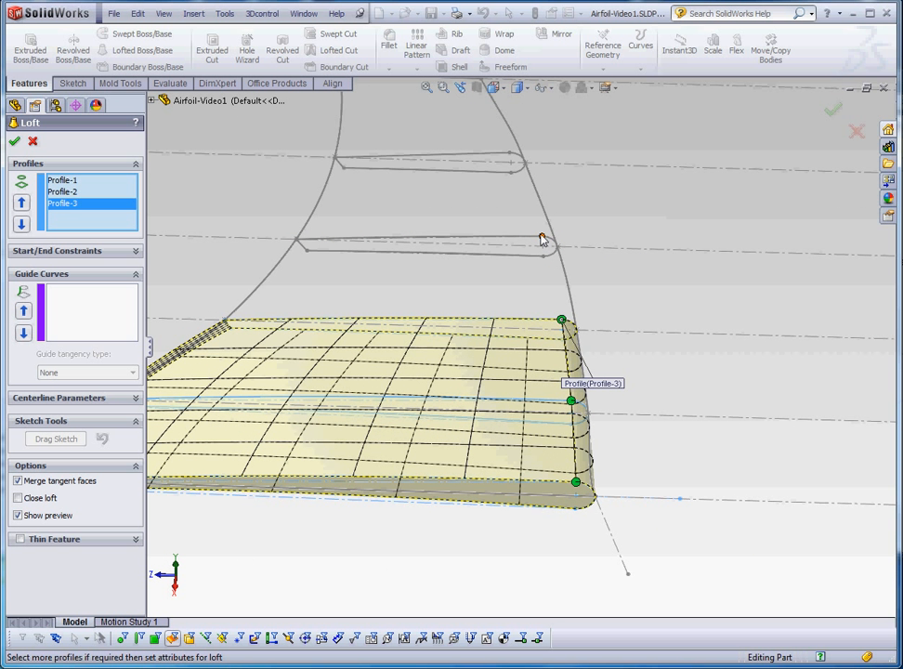
Step: Shift Profile-3's loft connector to other points of its section to try misaligned matching, and return it to the upper front point
{"action": "scroll", "coordinate": [635, 320], "scroll_direction": "up", "scroll_amount": 2}
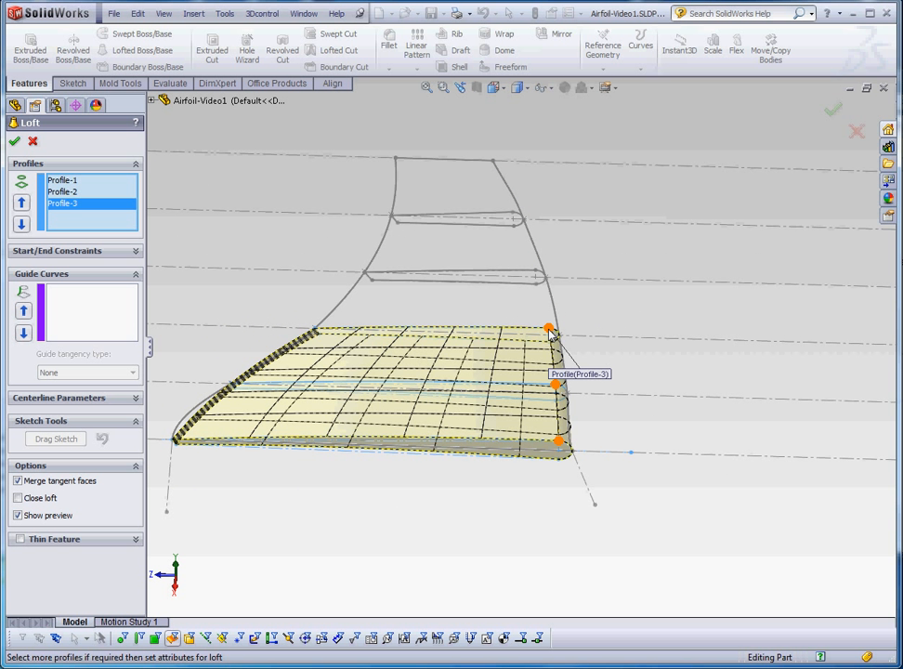
{"action": "left_click_drag", "start_coordinate": [549, 330], "coordinate": [561, 341]}
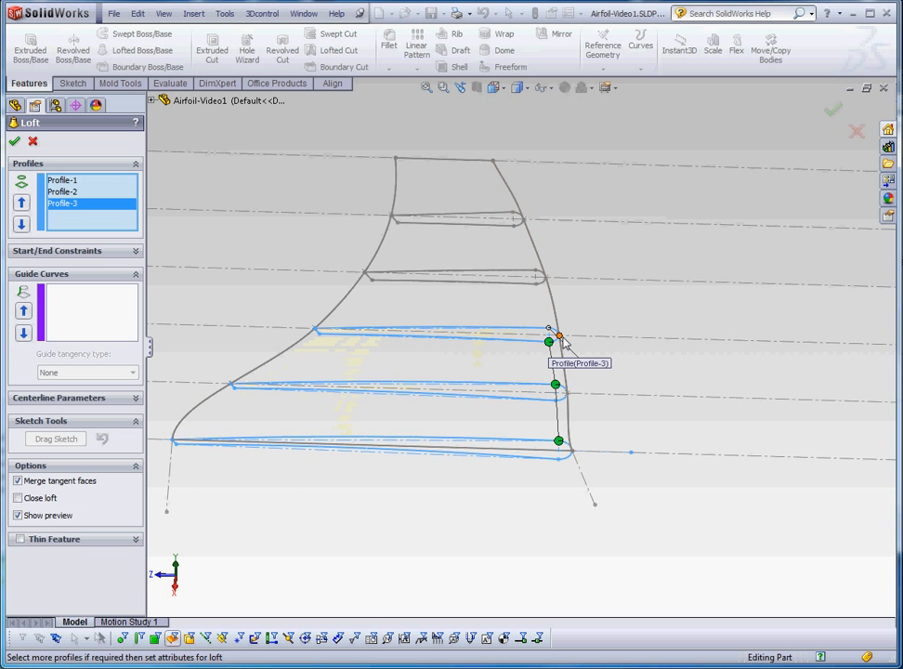
{"action": "scroll", "coordinate": [557, 347], "scroll_direction": "down", "scroll_amount": 5}
{"action": "scroll", "coordinate": [509, 365], "scroll_direction": "up", "scroll_amount": 3}
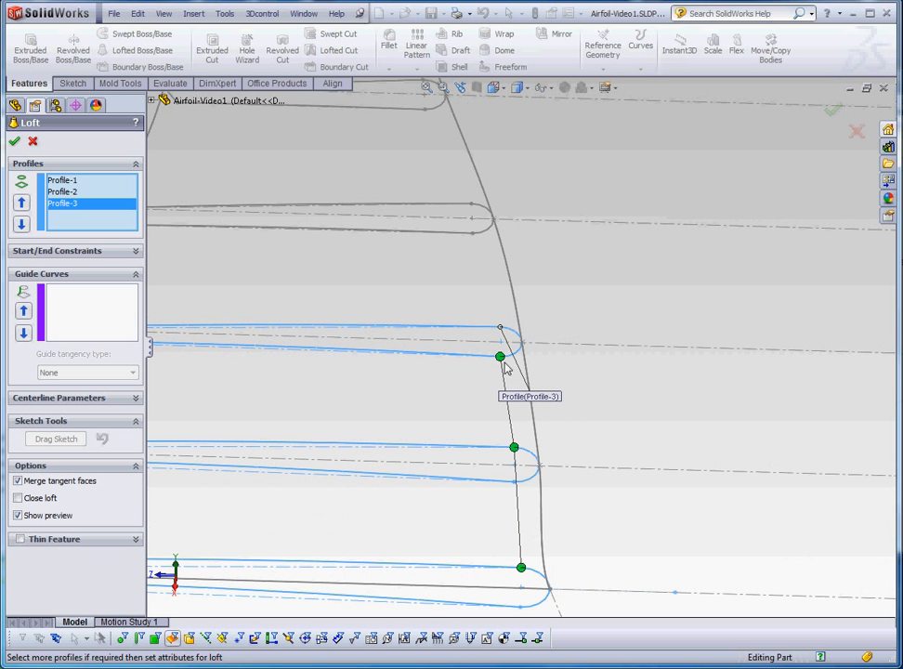
{"action": "scroll", "coordinate": [509, 337], "scroll_direction": "up", "scroll_amount": 3}
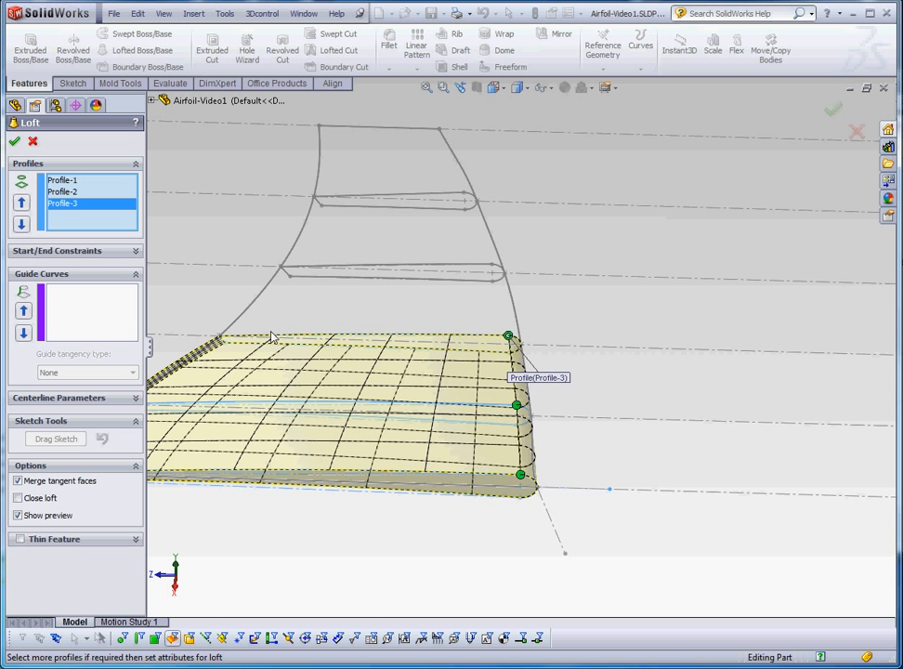
{"action": "left_click_drag", "start_coordinate": [509, 338], "coordinate": [300, 321]}
{"action": "left_click_drag", "start_coordinate": [231, 344], "coordinate": [512, 346]}
Step: Add Profile-4 and Profile-5 at their matching upper front points and create the loft without guide curves
{"action": "left_click", "coordinate": [493, 267]}
{"action": "left_click", "coordinate": [465, 196]}
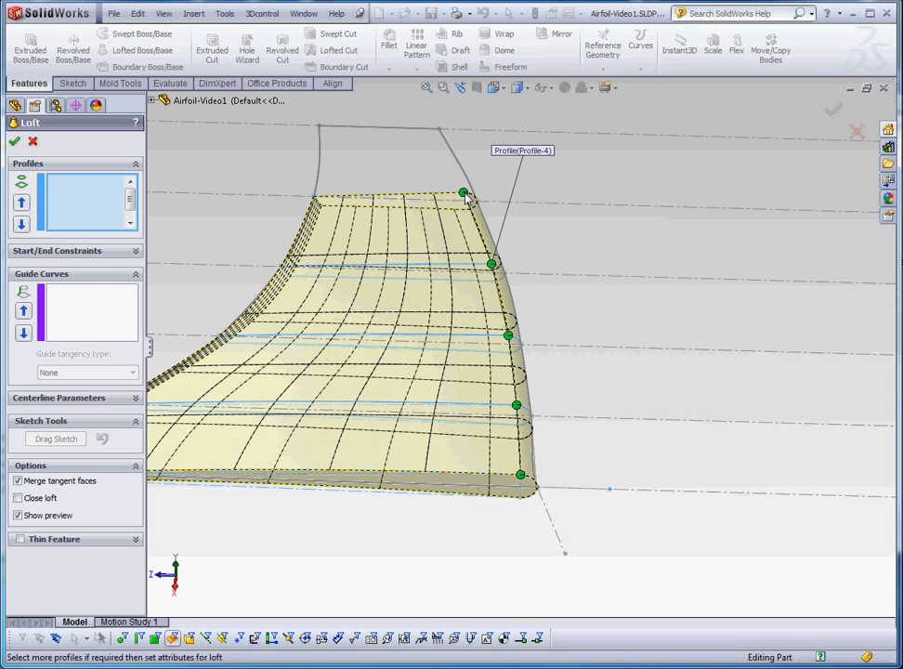
{"action": "scroll", "coordinate": [589, 276], "scroll_direction": "up", "scroll_amount": 5}
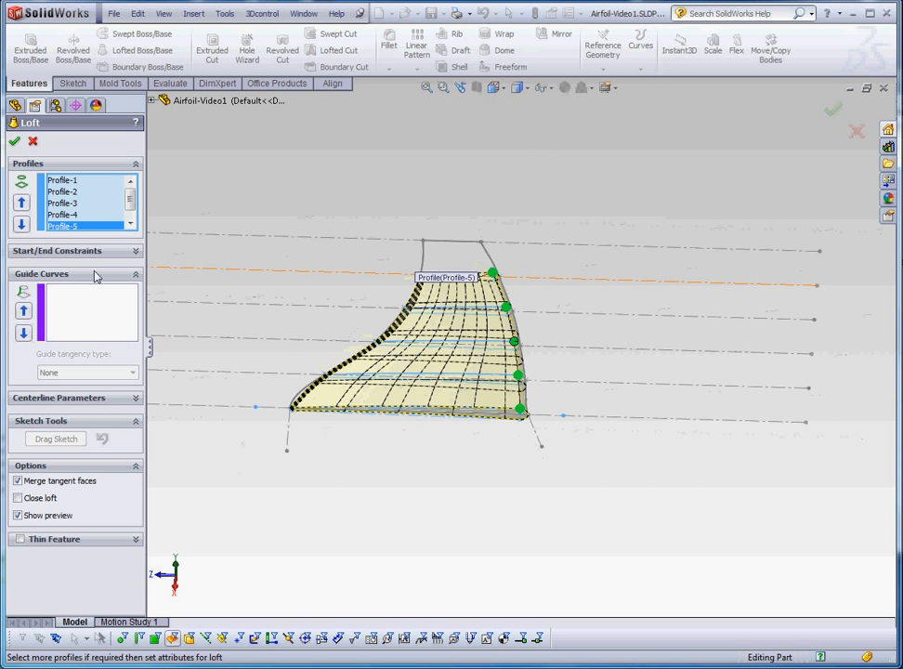
{"action": "left_click", "coordinate": [13, 143]}
Step: Hide the Wing Shape sketch
{"action": "middle_click_drag", "start_coordinate": [292, 217], "coordinate": [273, 294]}
{"action": "right_click", "coordinate": [59, 239]}
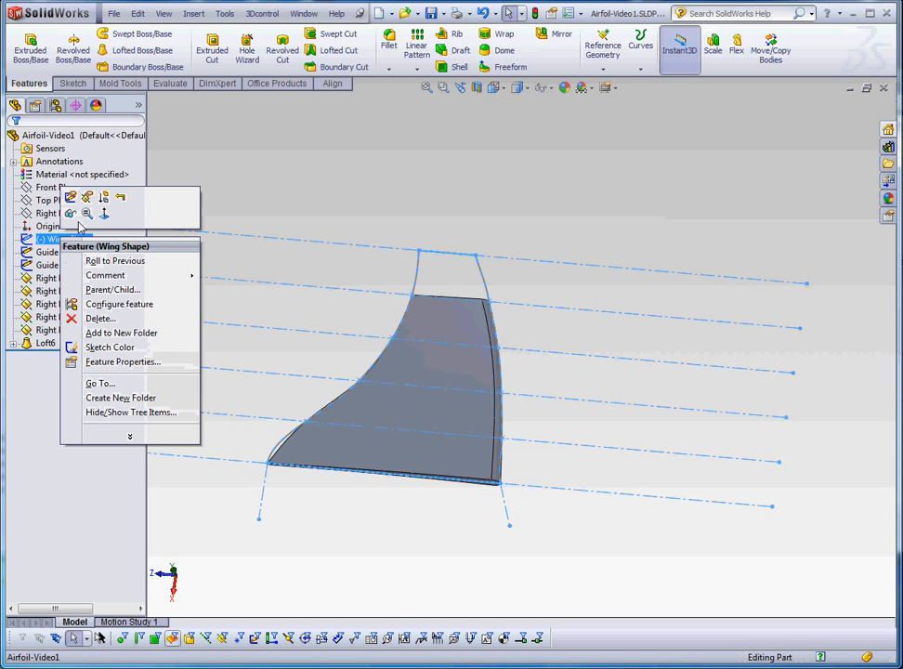
{"action": "left_click", "coordinate": [91, 210]}
Step: Examine how closely the loft's rear and front edges follow Guide Curve-Rear and Guide Curve-Front
{"action": "middle_click_drag", "start_coordinate": [562, 314], "coordinate": [494, 329]}
{"action": "scroll", "coordinate": [400, 406], "scroll_direction": "down", "scroll_amount": 5}
{"action": "scroll", "coordinate": [400, 406], "scroll_direction": "up", "scroll_amount": 5}
{"action": "scroll", "coordinate": [390, 389], "scroll_direction": "down", "scroll_amount": 4}
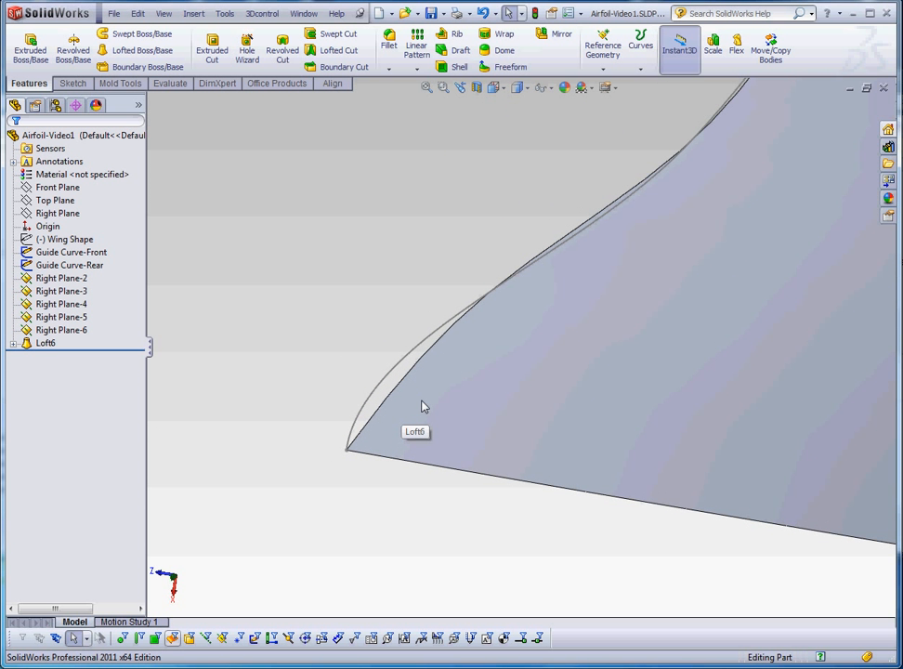
{"action": "scroll", "coordinate": [604, 418], "scroll_direction": "up", "scroll_amount": 5}
{"action": "scroll", "coordinate": [557, 342], "scroll_direction": "down", "scroll_amount": 2}
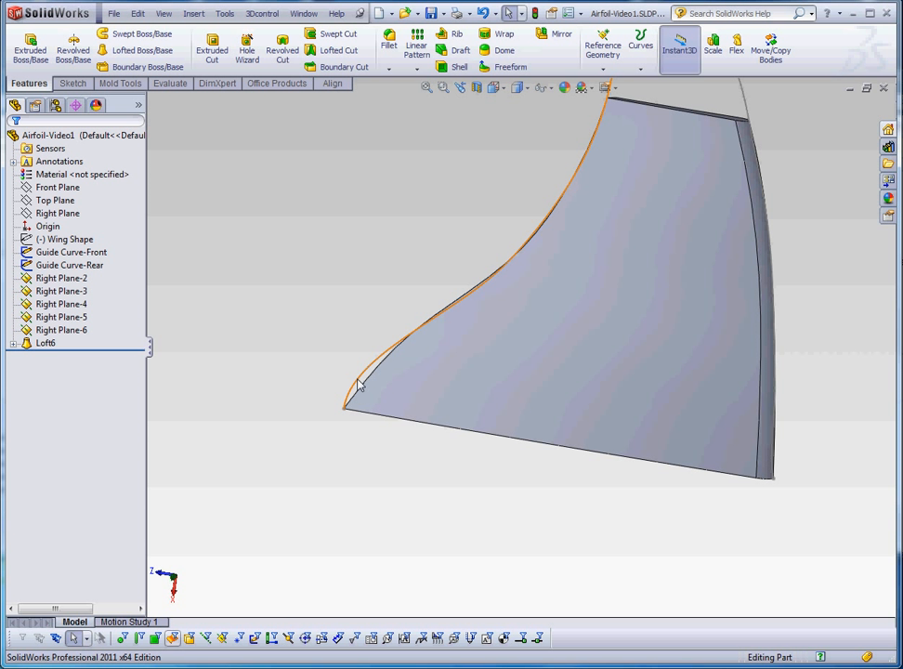
{"action": "scroll", "coordinate": [361, 389], "scroll_direction": "down", "scroll_amount": 3}
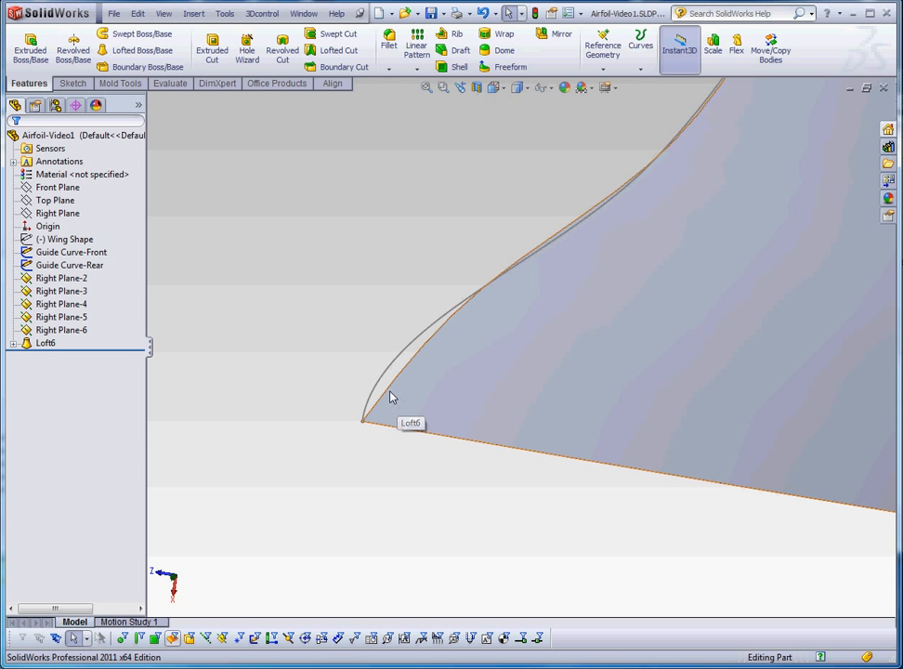
{"action": "scroll", "coordinate": [390, 397], "scroll_direction": "up", "scroll_amount": 3}
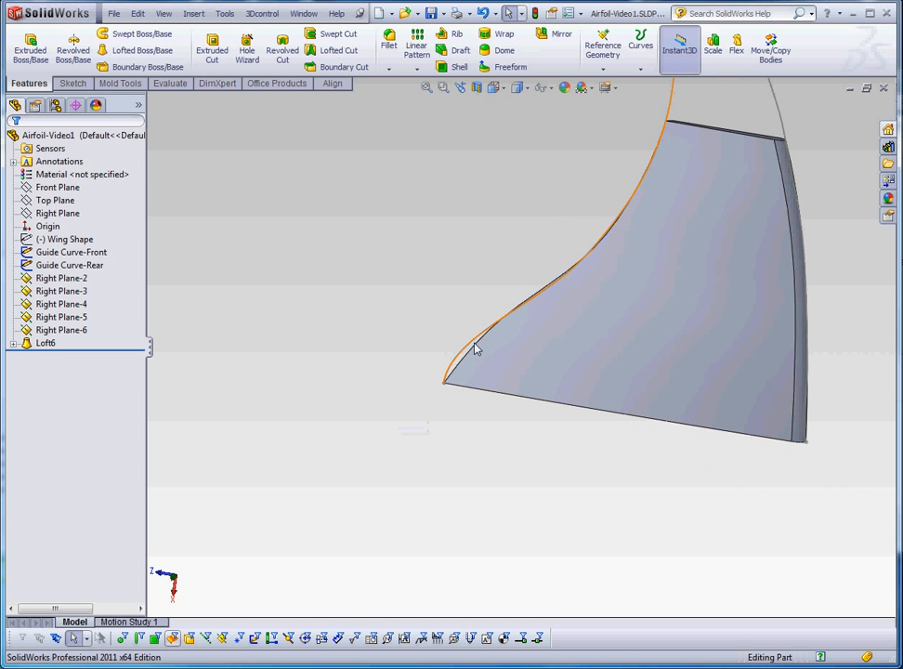
{"action": "scroll", "coordinate": [472, 365], "scroll_direction": "down", "scroll_amount": 3}
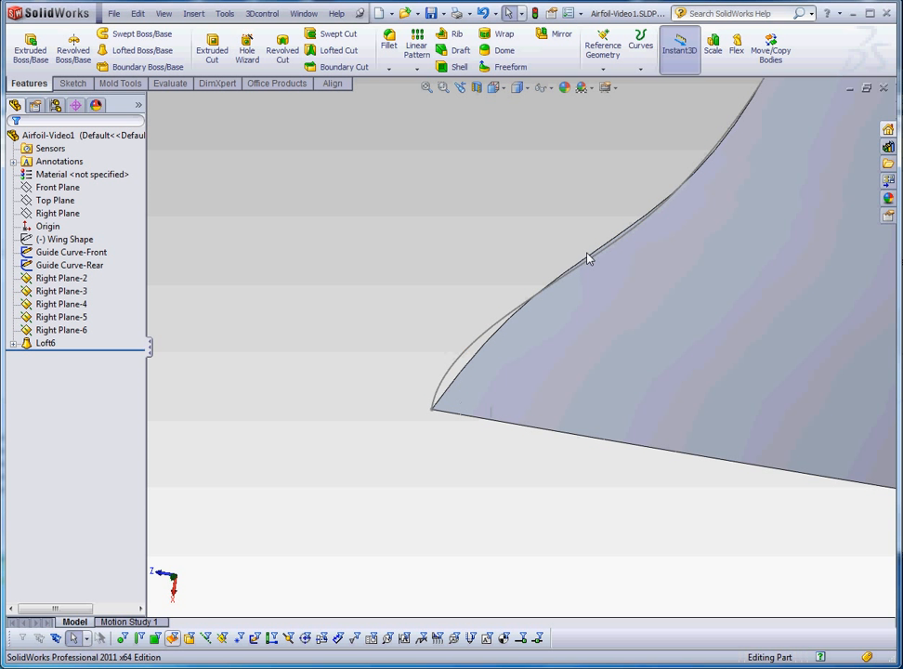
{"action": "scroll", "coordinate": [558, 278], "scroll_direction": "up", "scroll_amount": 3}
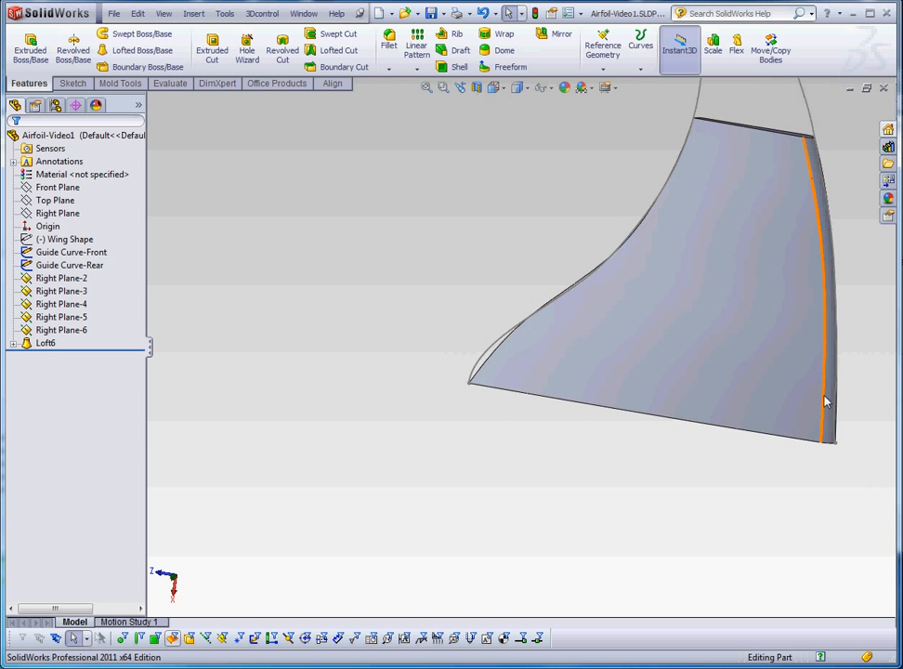
{"action": "scroll", "coordinate": [813, 404], "scroll_direction": "down", "scroll_amount": 3}
{"action": "scroll", "coordinate": [781, 420], "scroll_direction": "down", "scroll_amount": 2}
{"action": "scroll", "coordinate": [753, 505], "scroll_direction": "up", "scroll_amount": 2}
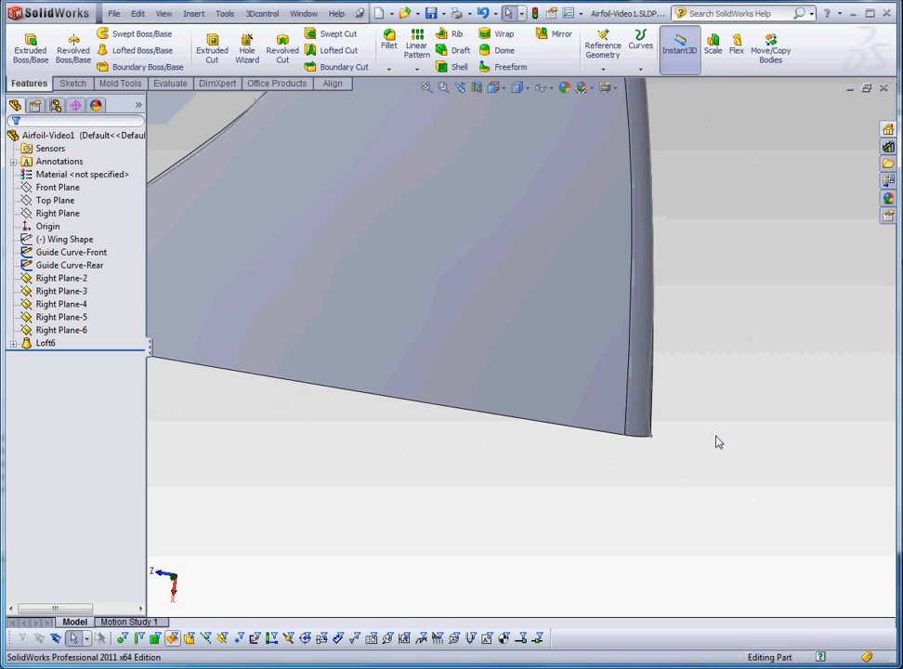
{"action": "scroll", "coordinate": [641, 330], "scroll_direction": "up", "scroll_amount": 2}
{"action": "scroll", "coordinate": [563, 326], "scroll_direction": "down", "scroll_amount": 1}
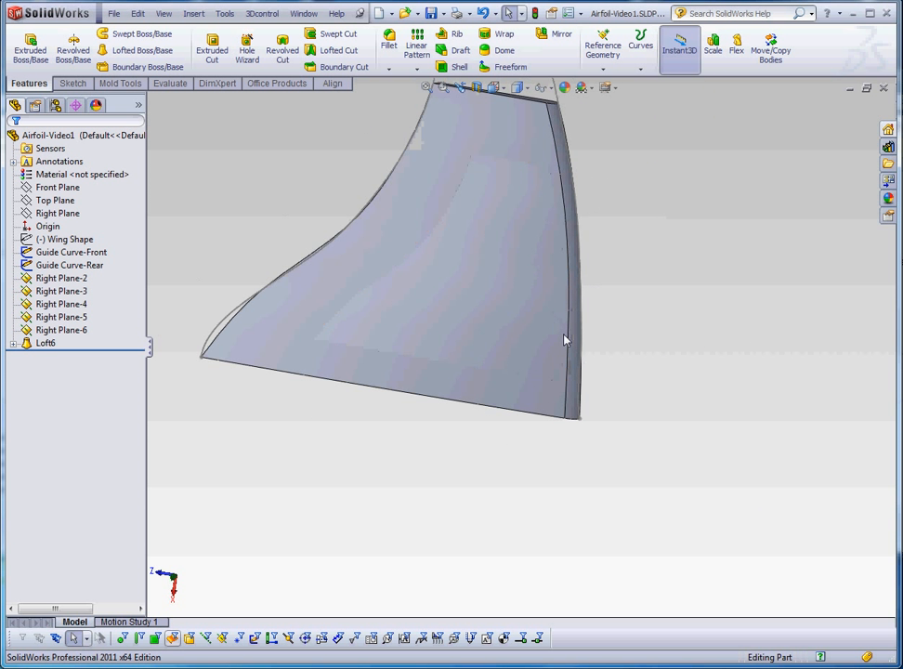
Step: Edit the Loft6 feature and add Guide Curve-Rear as a guide curve
{"action": "right_click", "coordinate": [46, 344]}
{"action": "left_click", "coordinate": [54, 304]}
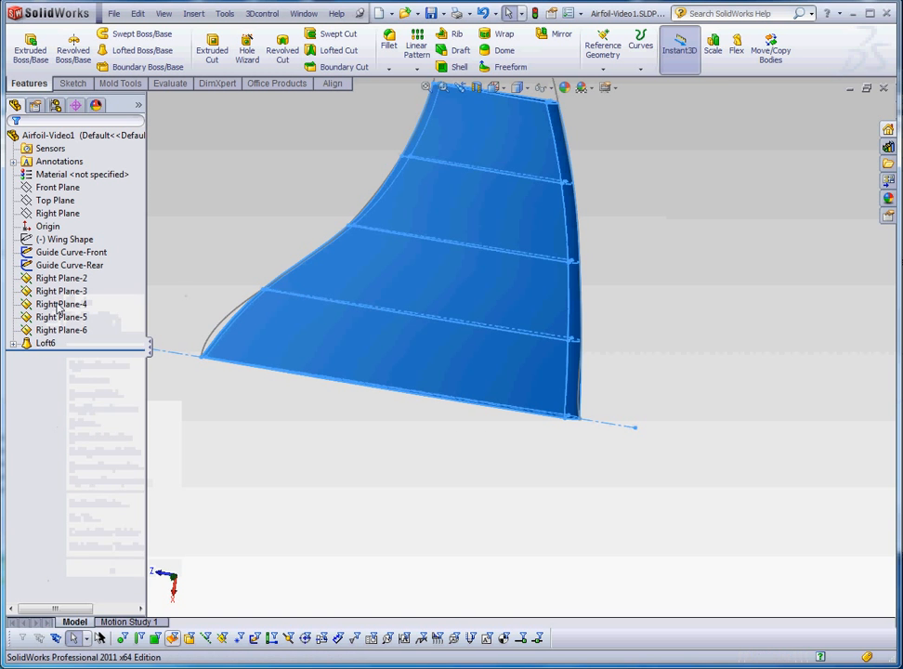
{"action": "left_click", "coordinate": [90, 329]}
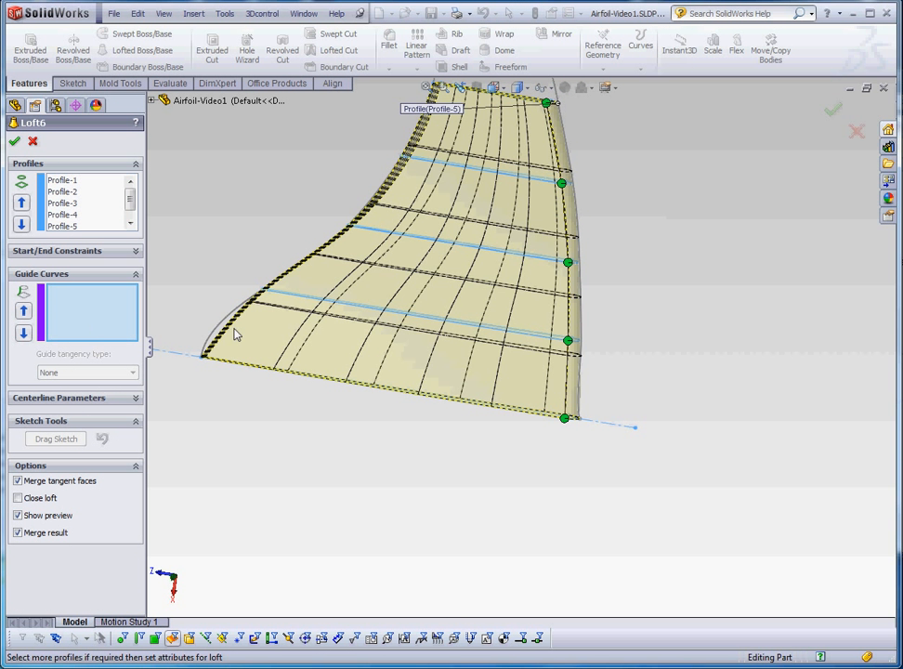
{"action": "scroll", "coordinate": [308, 343], "scroll_direction": "down", "scroll_amount": 3}
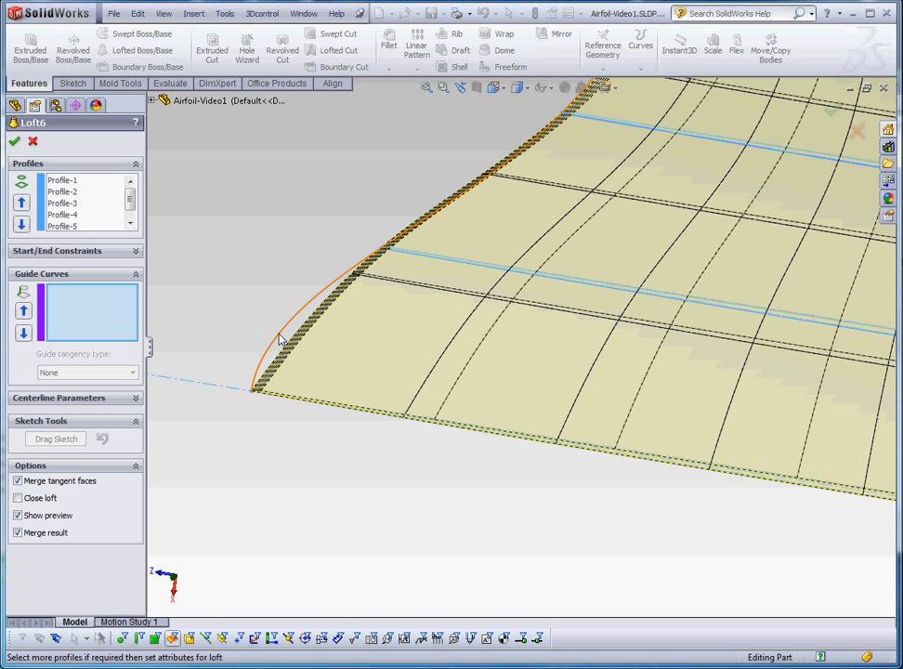
{"action": "left_click", "coordinate": [279, 336]}
{"action": "scroll", "coordinate": [336, 428], "scroll_direction": "up", "scroll_amount": 4}
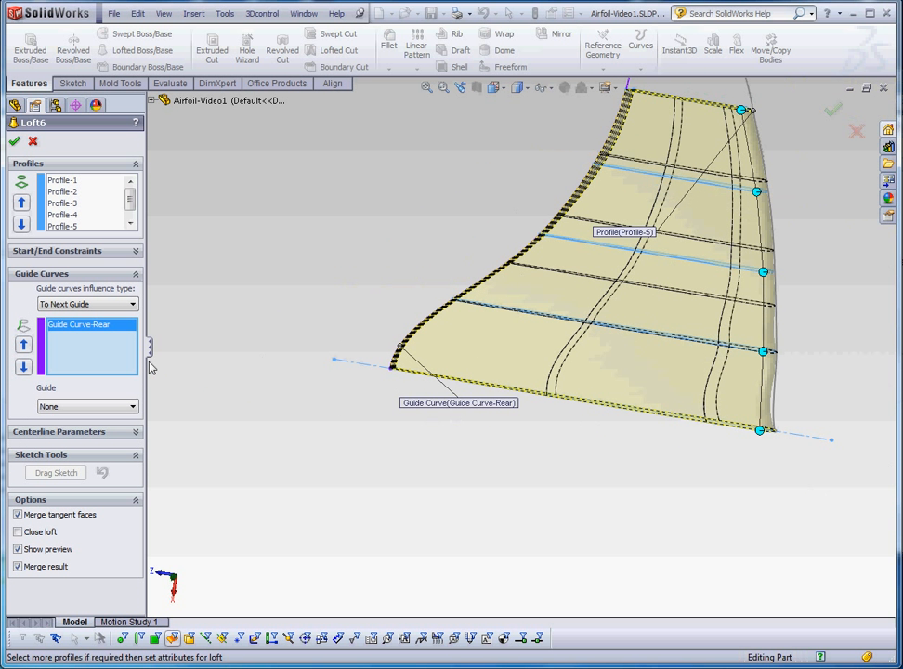
Step: Add Guide Curve-Front as the second guide curve and apply the edited loft
{"action": "scroll", "coordinate": [721, 492], "scroll_direction": "up", "scroll_amount": 3}
{"action": "scroll", "coordinate": [651, 370], "scroll_direction": "down", "scroll_amount": 4}
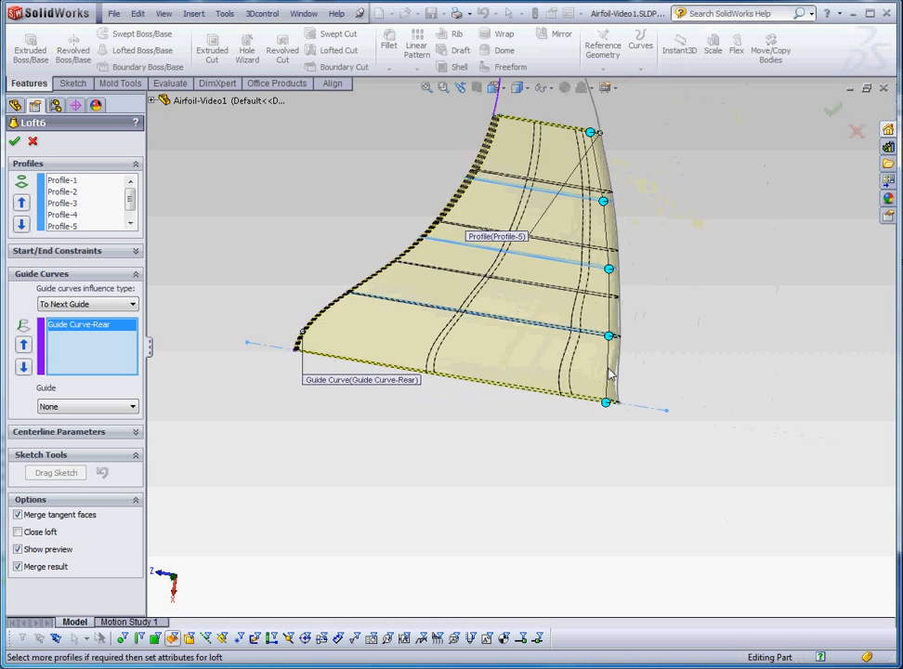
{"action": "scroll", "coordinate": [521, 381], "scroll_direction": "up", "scroll_amount": 2}
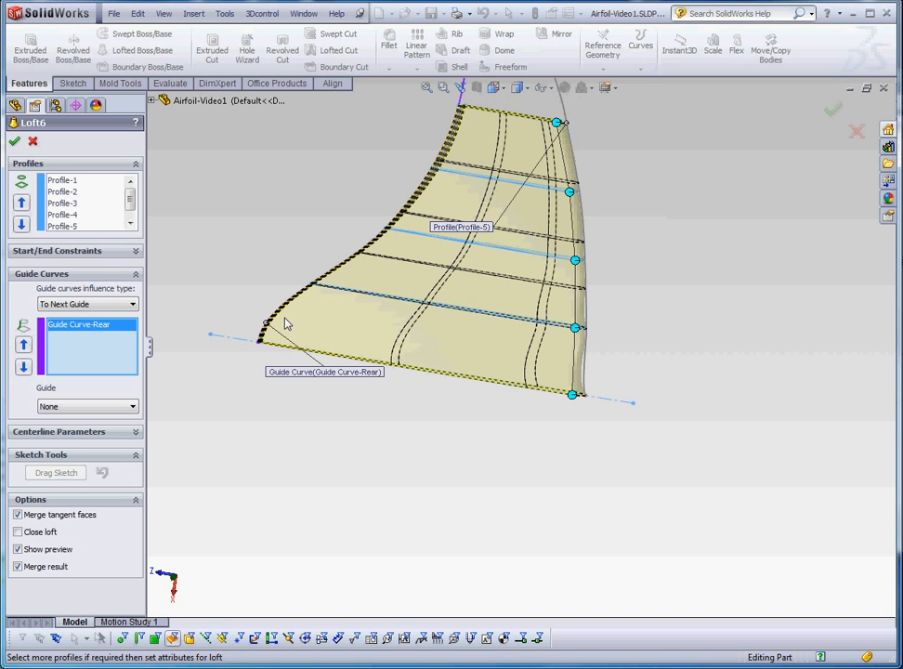
{"action": "scroll", "coordinate": [286, 322], "scroll_direction": "down", "scroll_amount": 3}
{"action": "scroll", "coordinate": [715, 407], "scroll_direction": "up", "scroll_amount": 3}
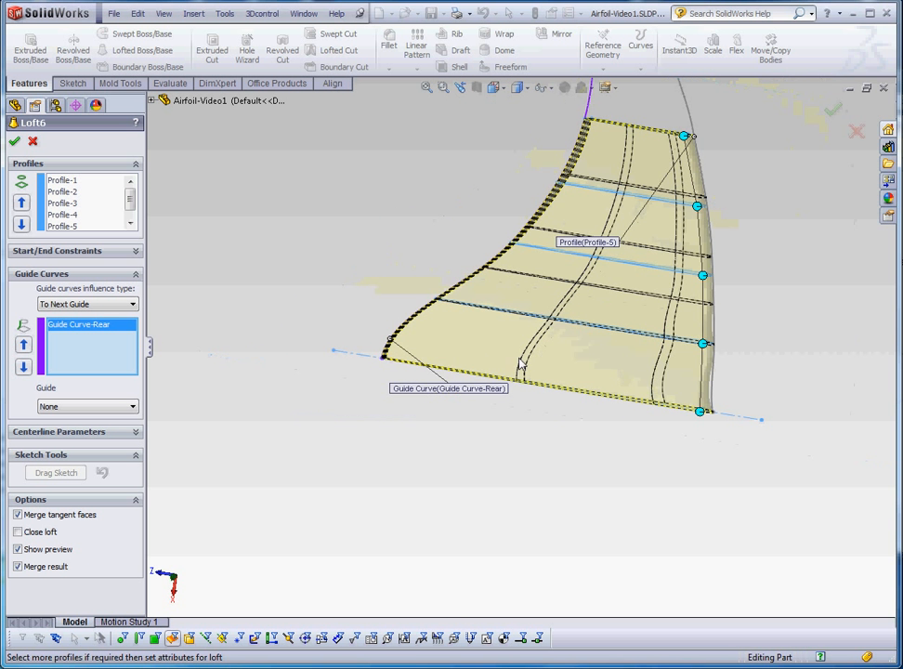
{"action": "scroll", "coordinate": [669, 376], "scroll_direction": "down", "scroll_amount": 3}
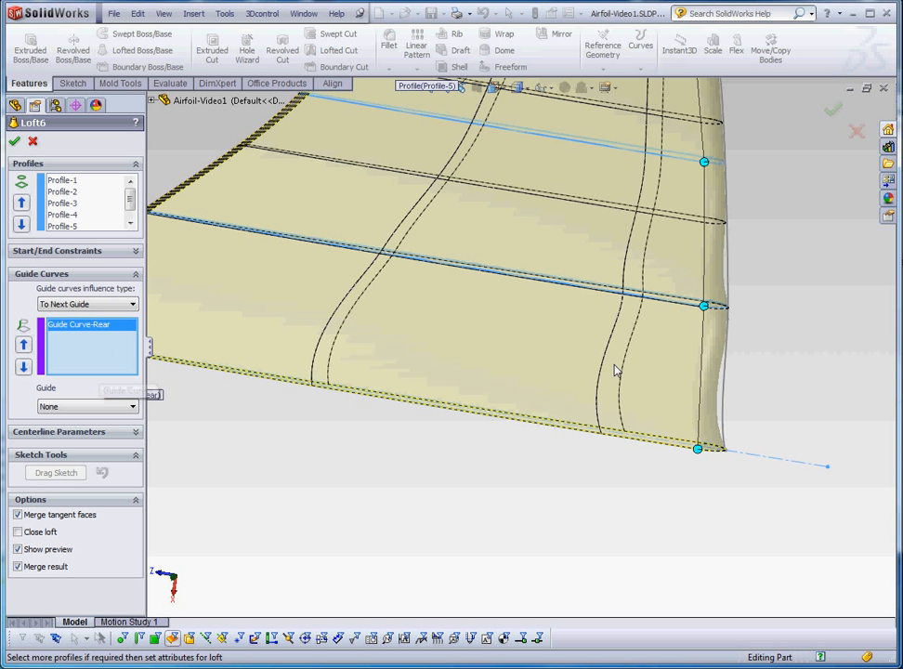
{"action": "left_click", "coordinate": [727, 404]}
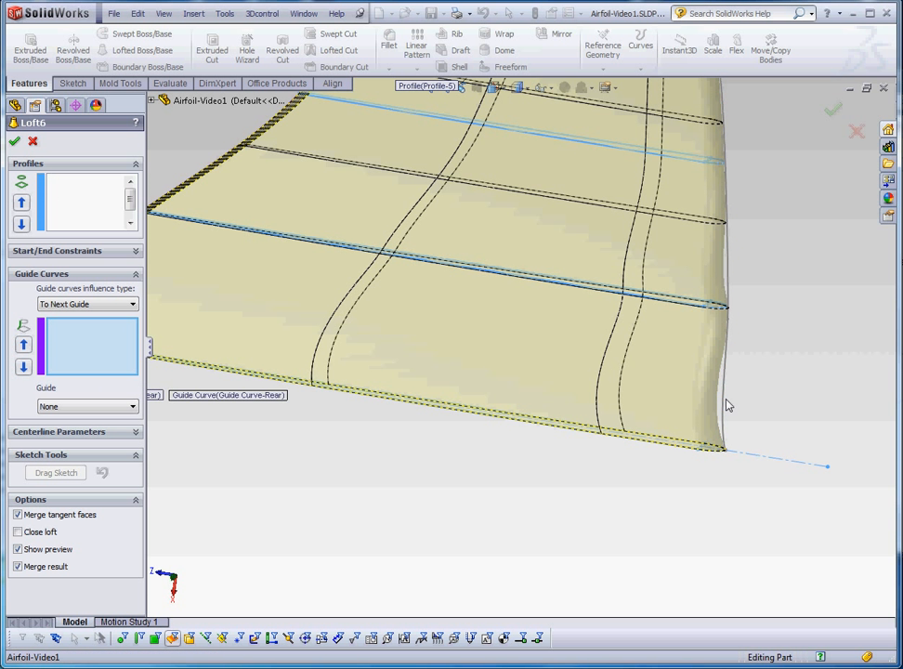
{"action": "scroll", "coordinate": [730, 403], "scroll_direction": "up", "scroll_amount": 7}
{"action": "scroll", "coordinate": [492, 301], "scroll_direction": "down", "scroll_amount": 3}
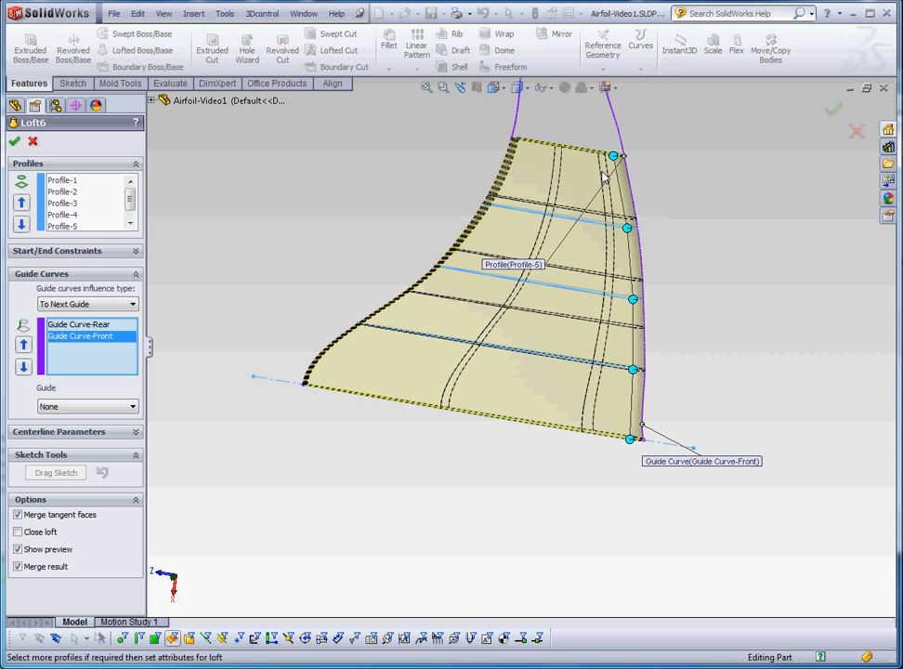
{"action": "left_click", "coordinate": [15, 143]}
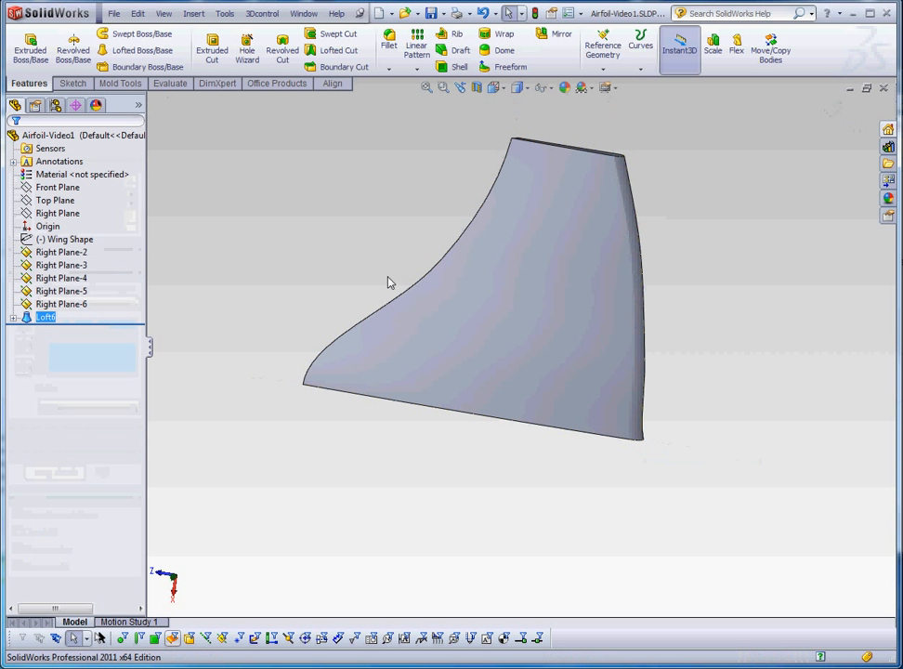
Step: Inspect the finished lofted wing from several angles and clear the loft selection
{"action": "middle_click_drag", "start_coordinate": [393, 270], "coordinate": [360, 129]}
{"action": "middle_click_drag", "start_coordinate": [571, 288], "coordinate": [415, 263]}
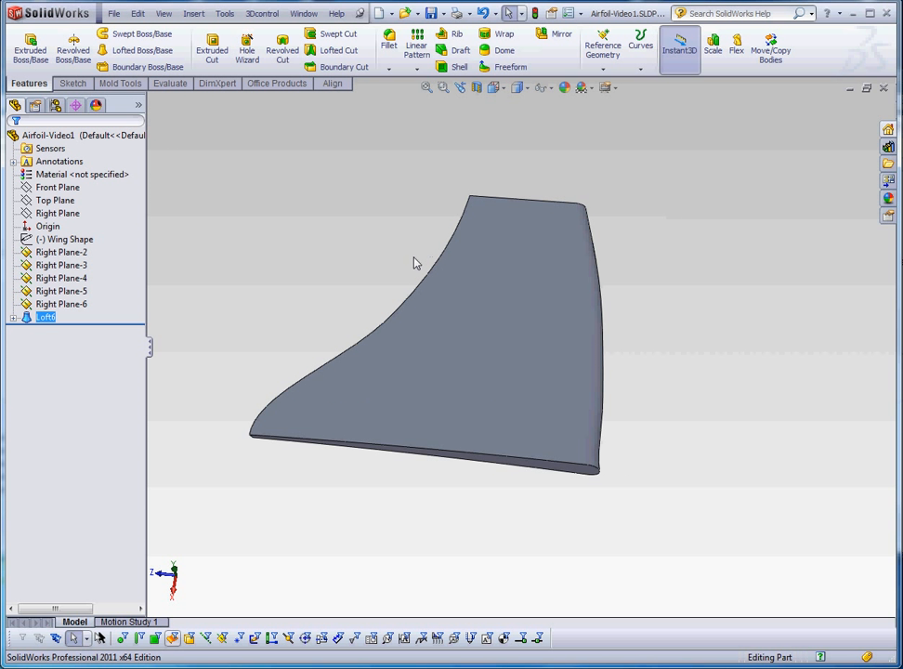
{"action": "left_click", "coordinate": [413, 257]}
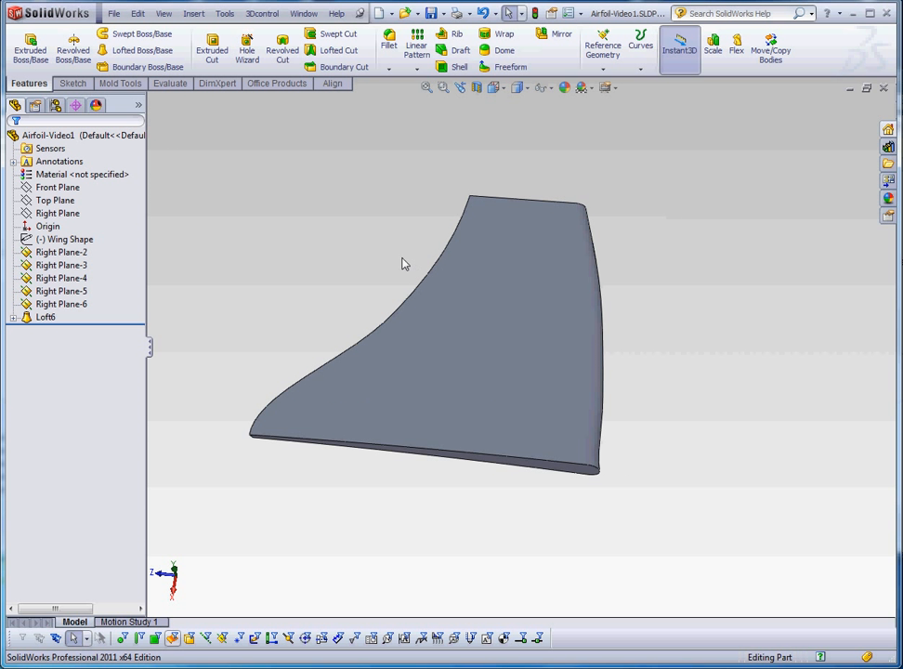